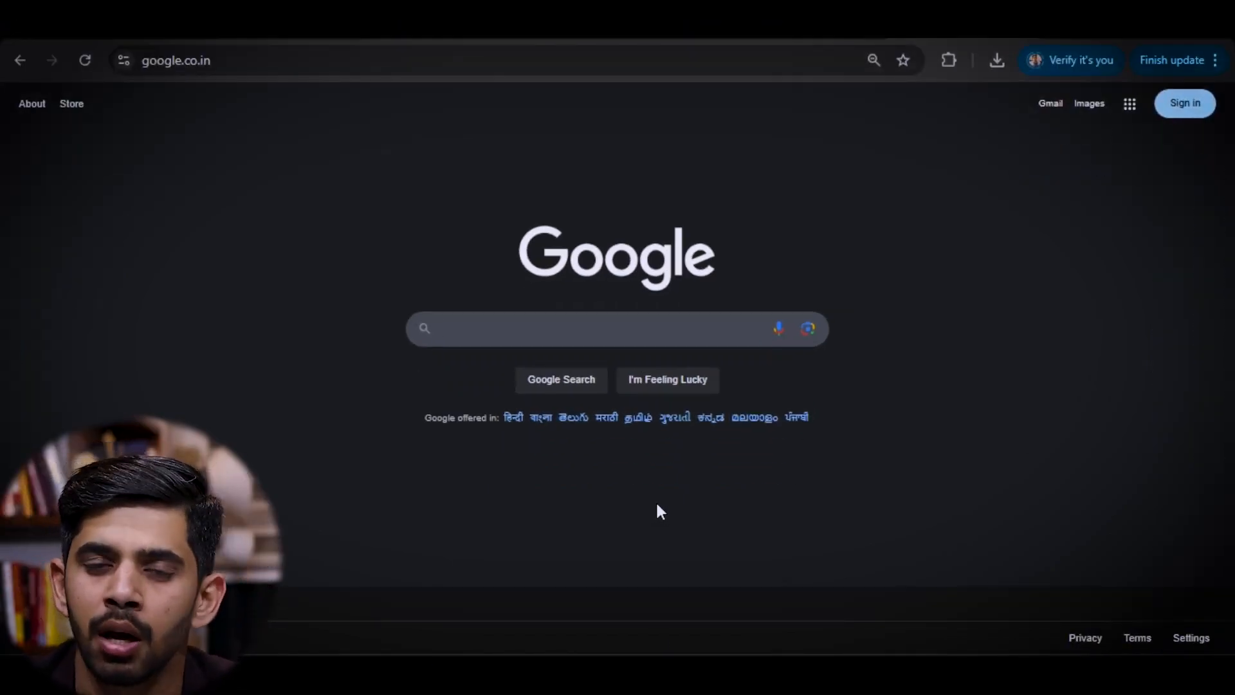
- Search Google for 'astonea one' and open the AstoneaOne result
{"action": "left_click", "coordinate": [551, 321]}
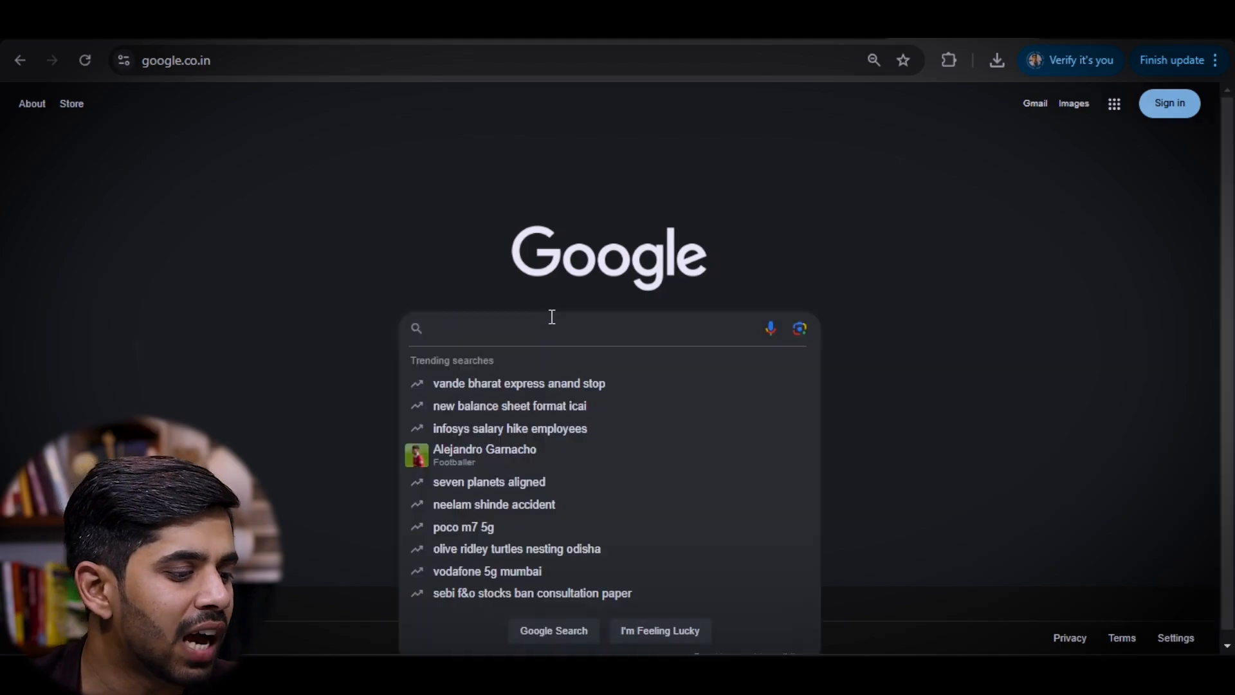
{"action": "type", "text": "asto"}
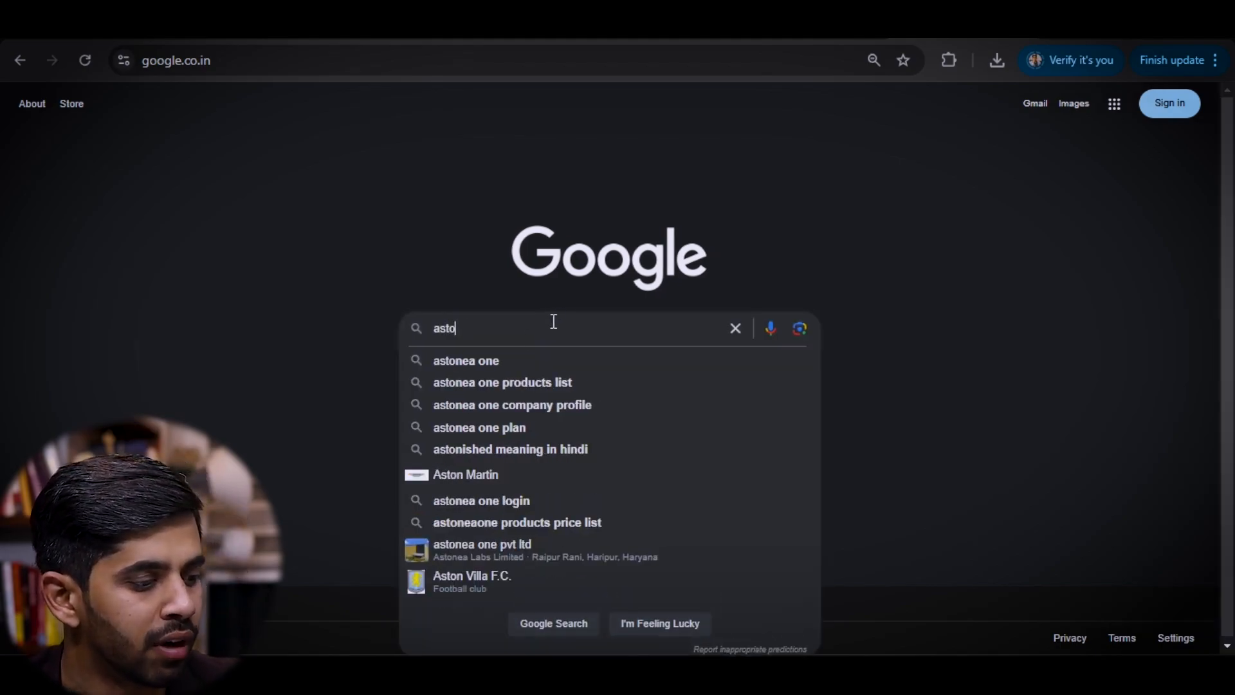
{"action": "left_click", "coordinate": [507, 361]}
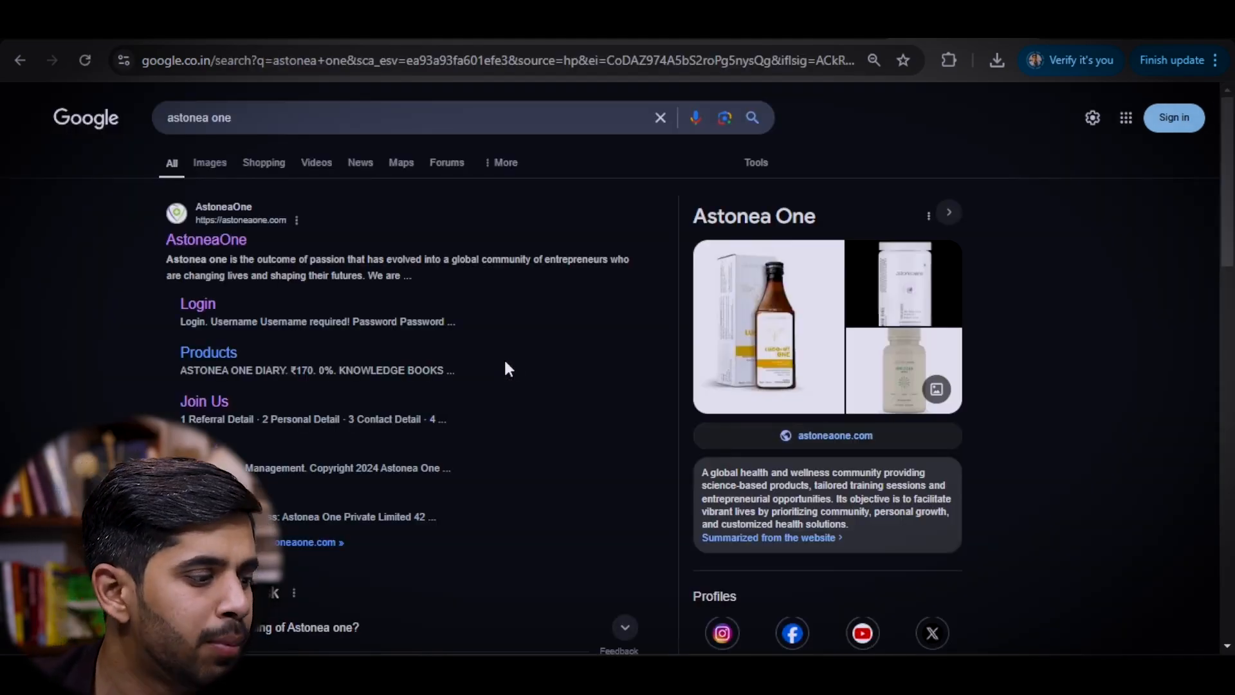
{"action": "left_click", "coordinate": [207, 242]}
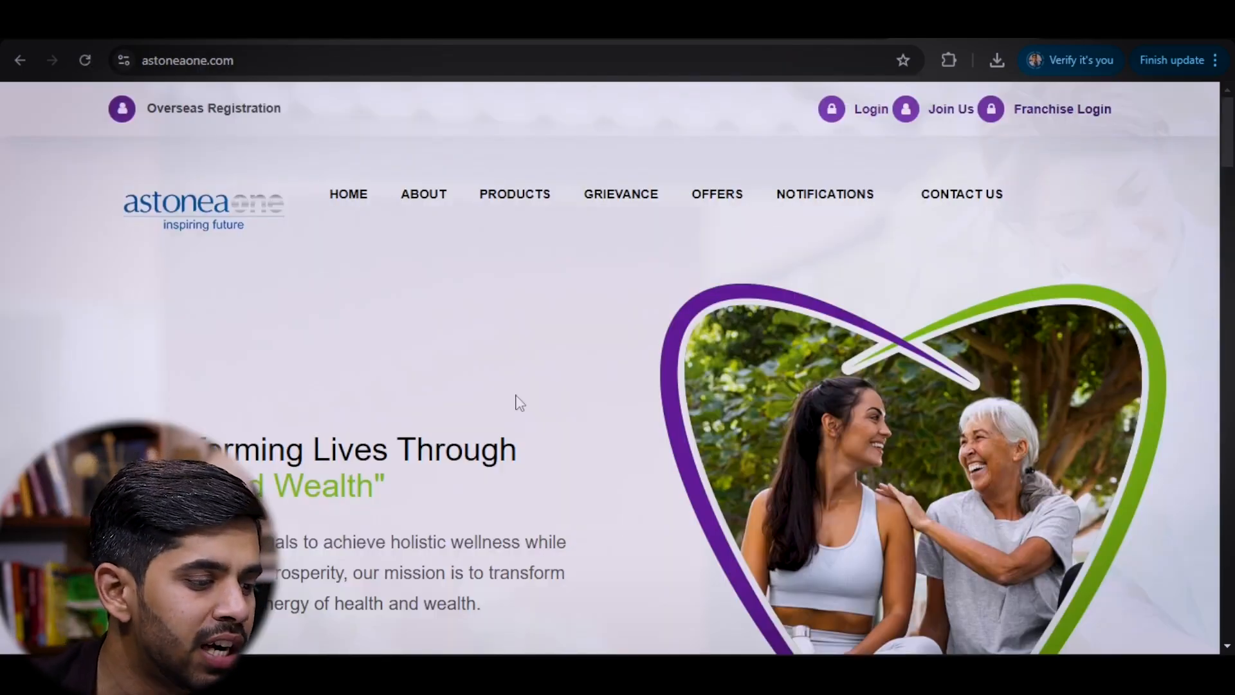
- Open the member Login page from the Astonea One header so credentials autofill
{"action": "scroll", "coordinate": [515, 402], "scroll_direction": "down", "scroll_amount": 10}
{"action": "scroll", "coordinate": [469, 375], "scroll_direction": "up", "scroll_amount": 10}
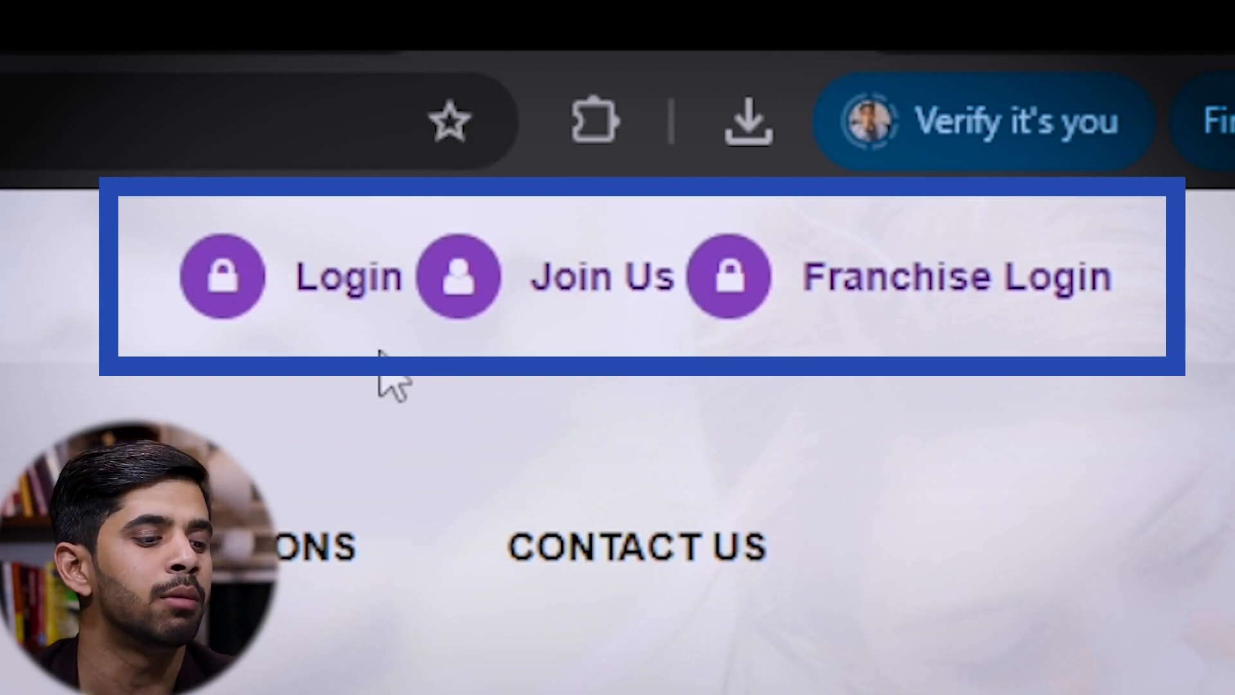
{"action": "left_click", "coordinate": [370, 294]}
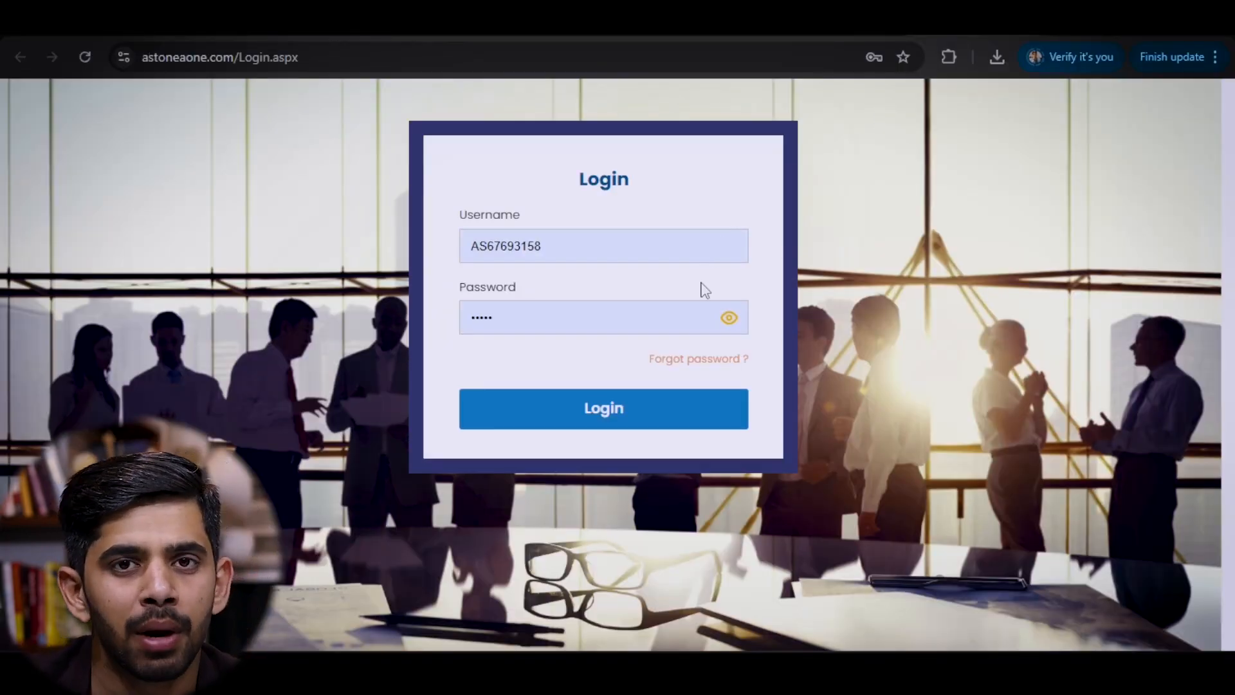
- Log in with the autofilled username and password to reach the Dashboard
{"action": "left_click", "coordinate": [614, 415]}
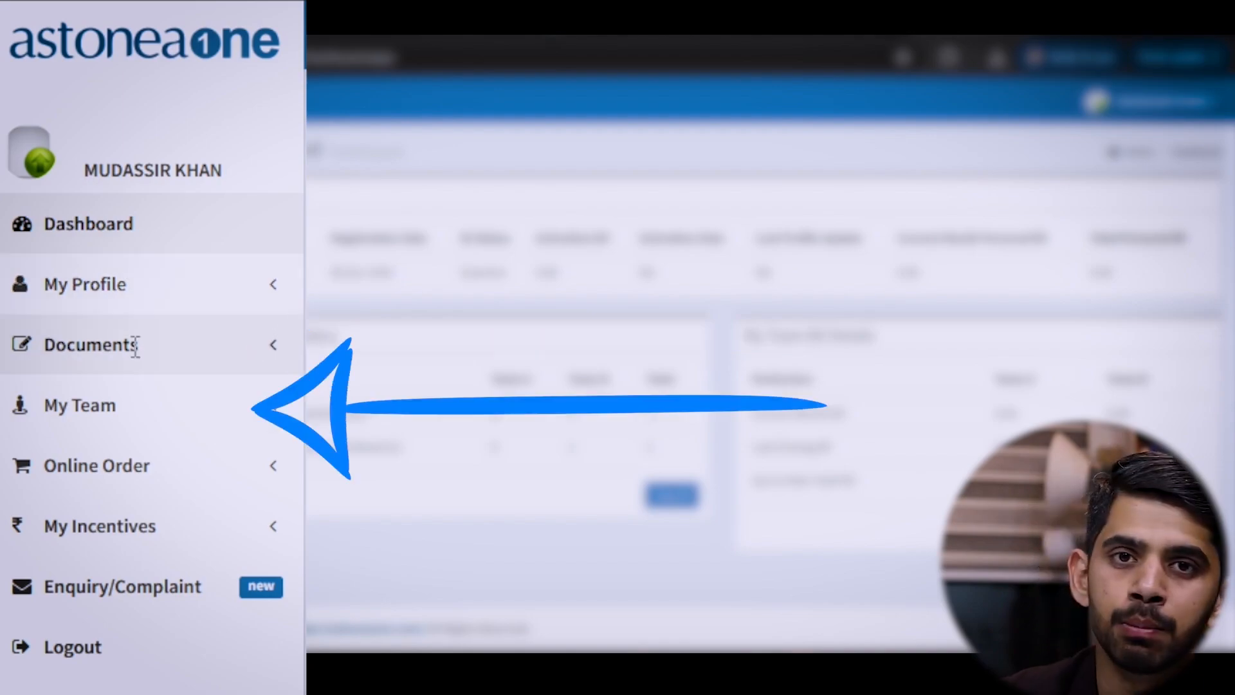
- Open My Genealogy under My Team to view the Business Structure tree
{"action": "left_click", "coordinate": [153, 404]}
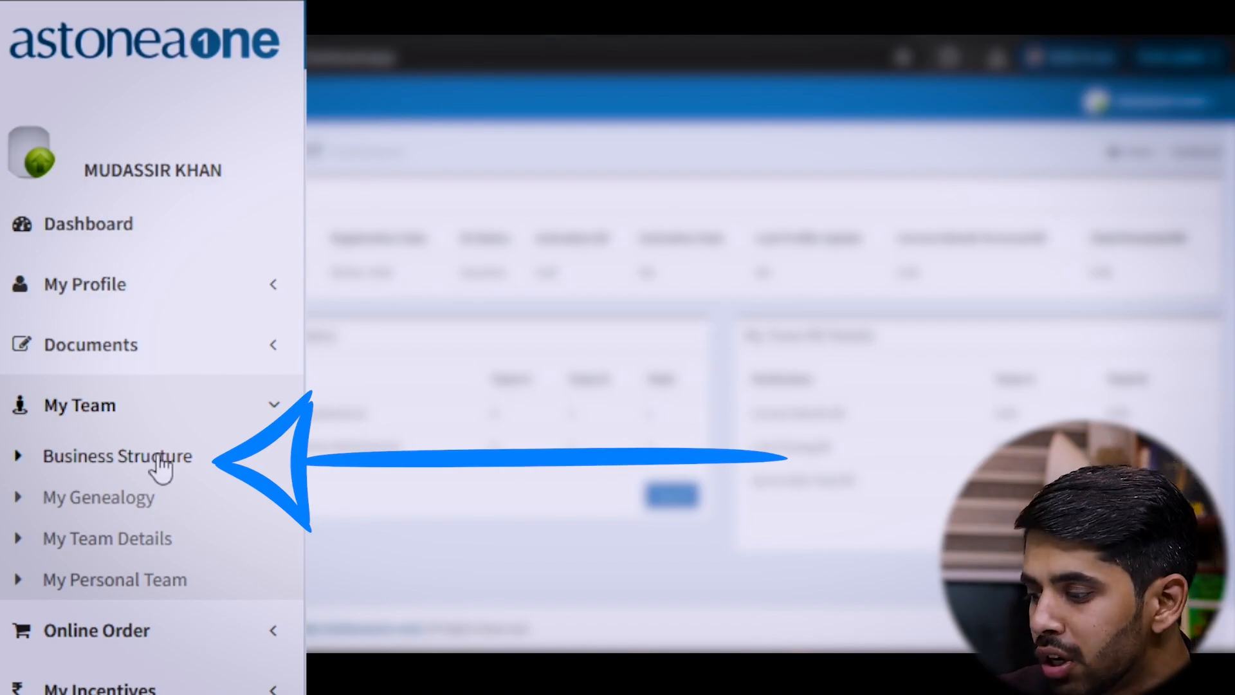
{"action": "left_click", "coordinate": [135, 498]}
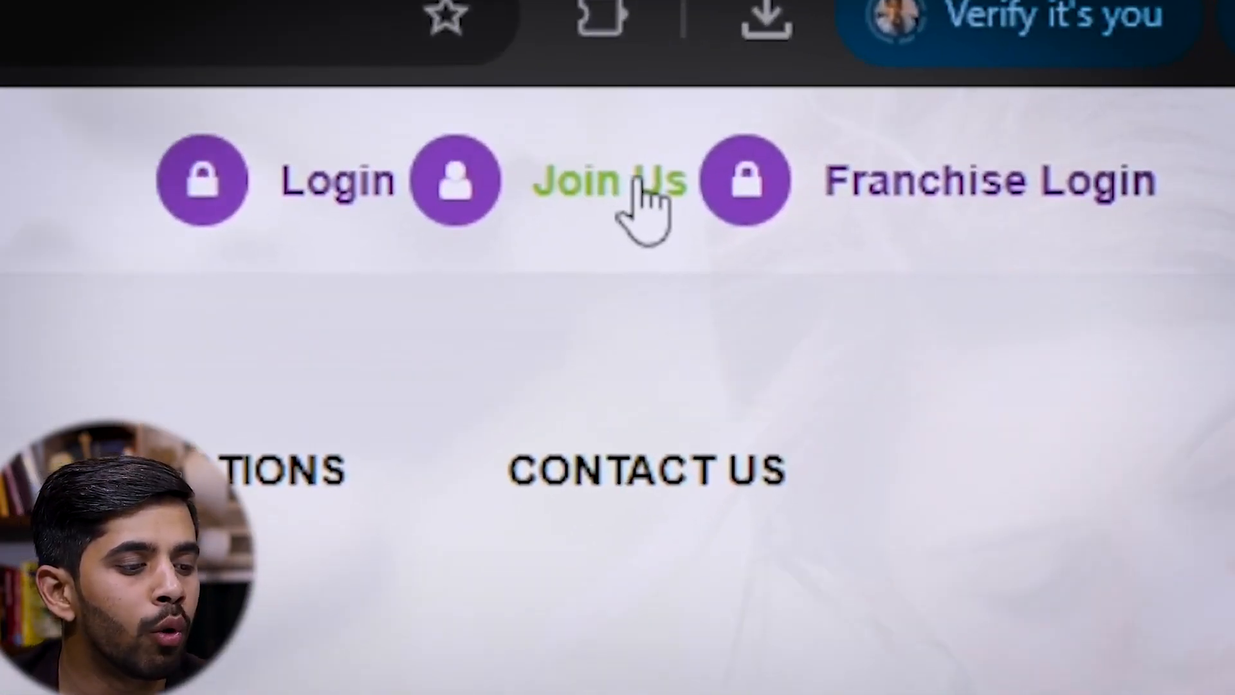
- Open Join Us, empty the pre-filled Placeunder ID, and focus the Referral ID field
{"action": "left_click", "coordinate": [923, 116]}
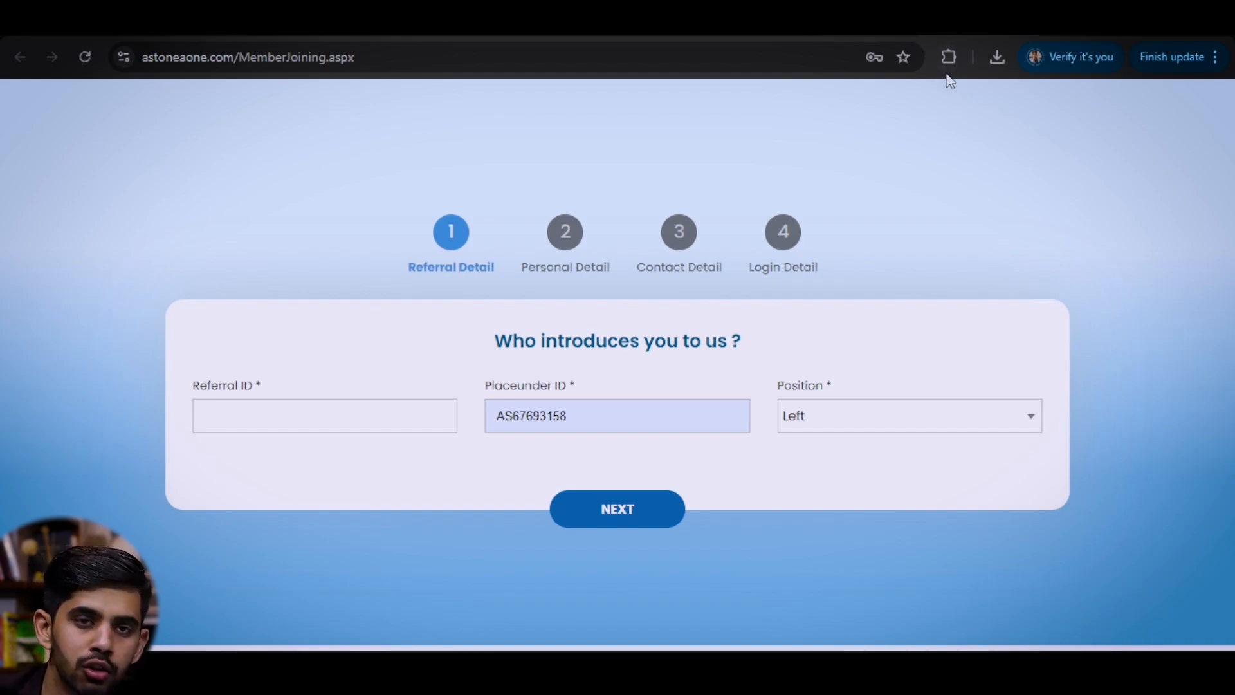
{"action": "double_click", "coordinate": [652, 418]}
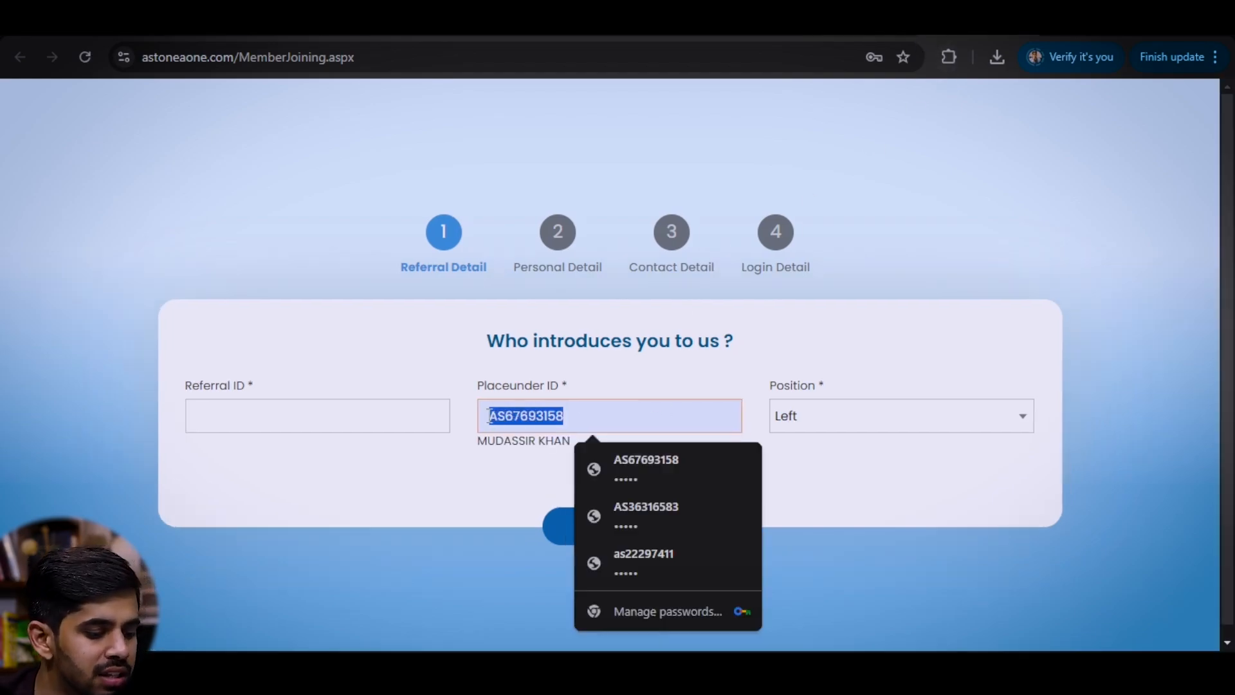
{"action": "key", "text": "BackSpace"}
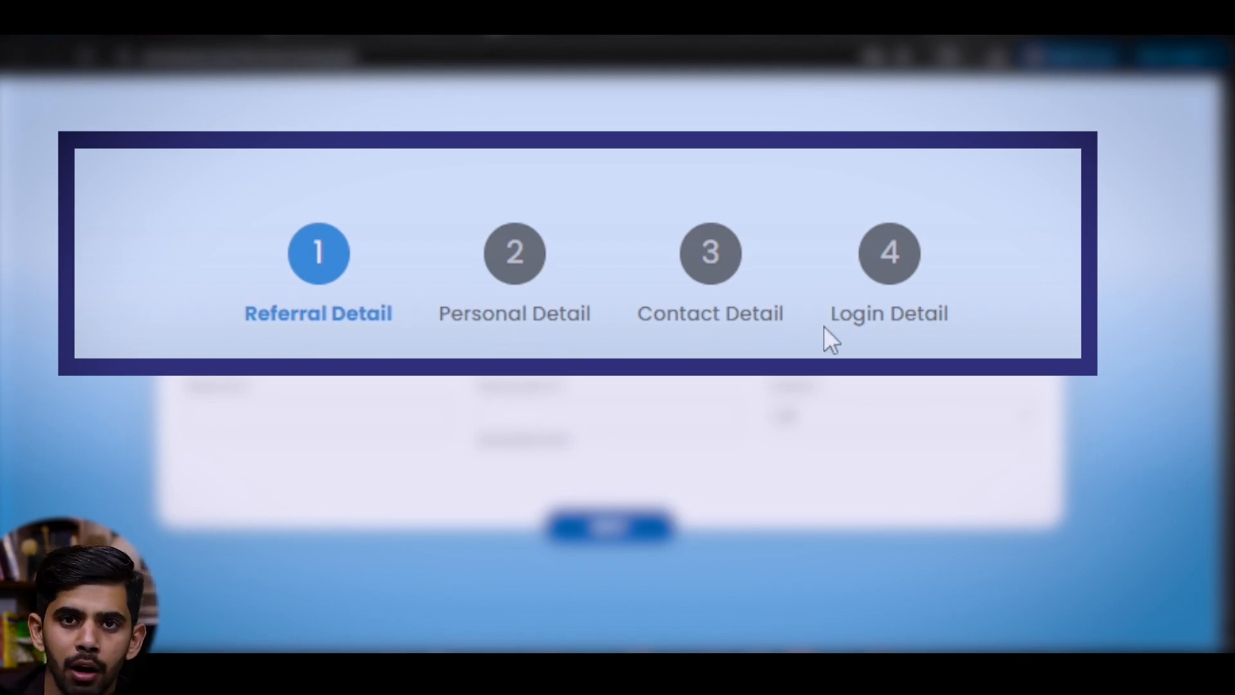
{"action": "left_click", "coordinate": [291, 423]}
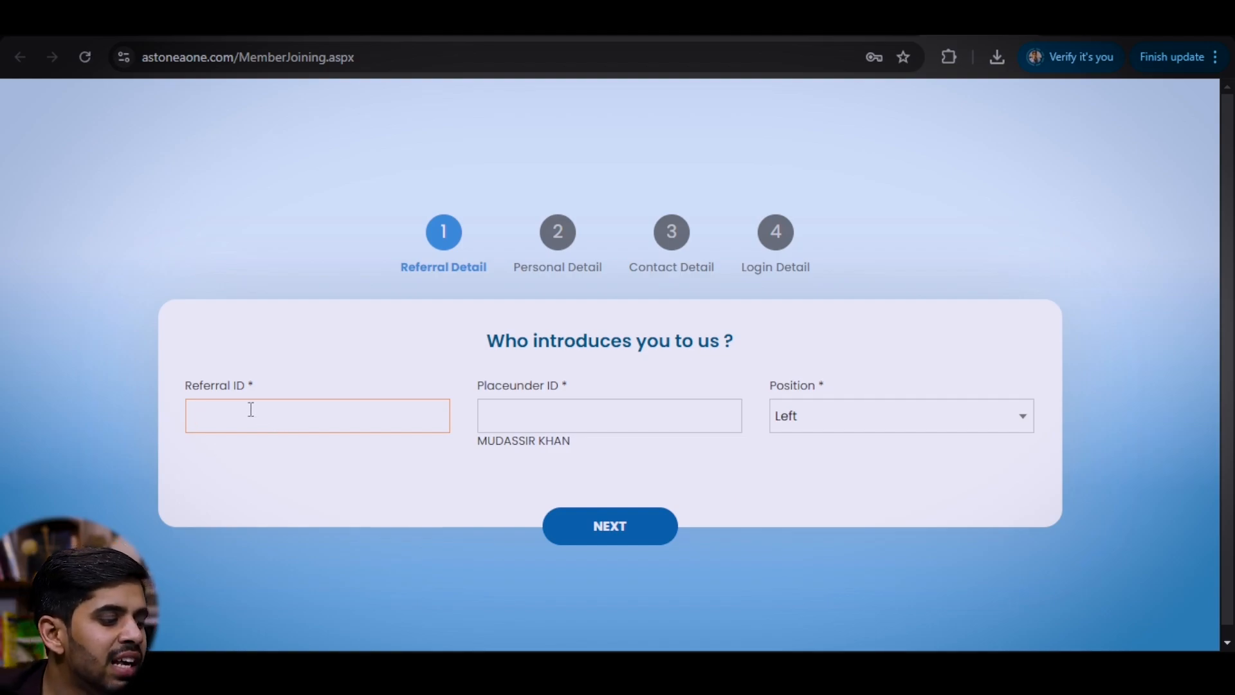
{"action": "left_click_drag", "start_coordinate": [255, 386], "coordinate": [184, 386]}
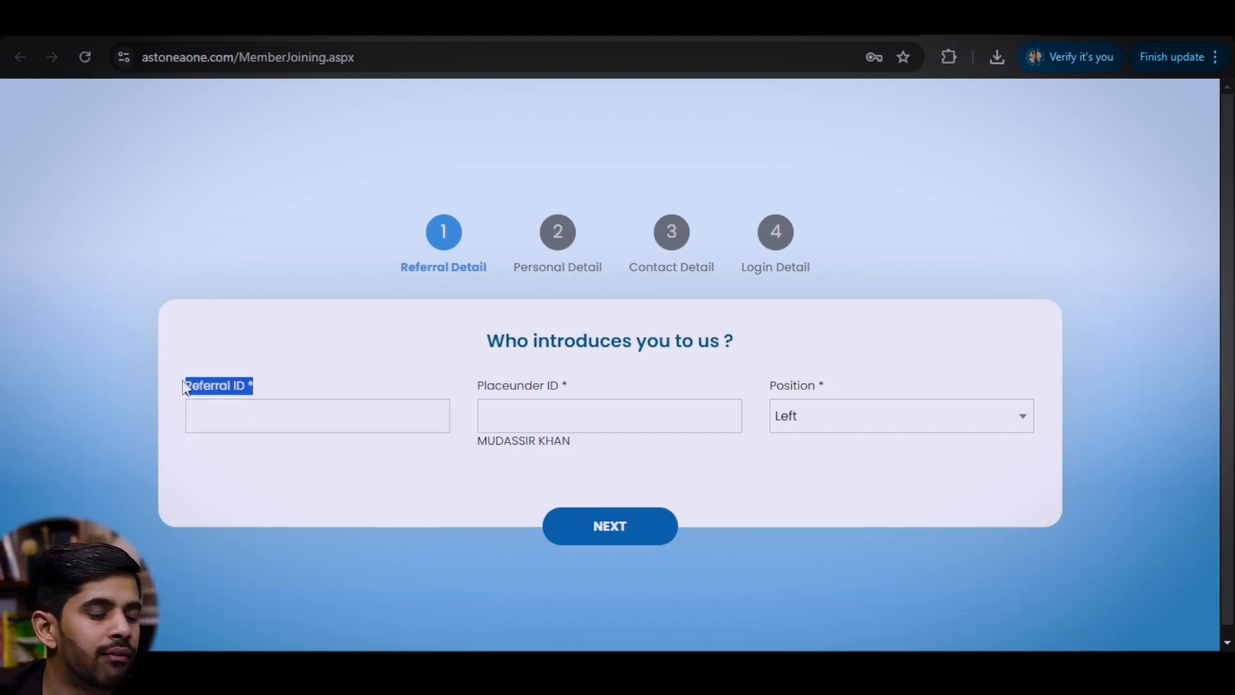
{"action": "left_click", "coordinate": [225, 415]}
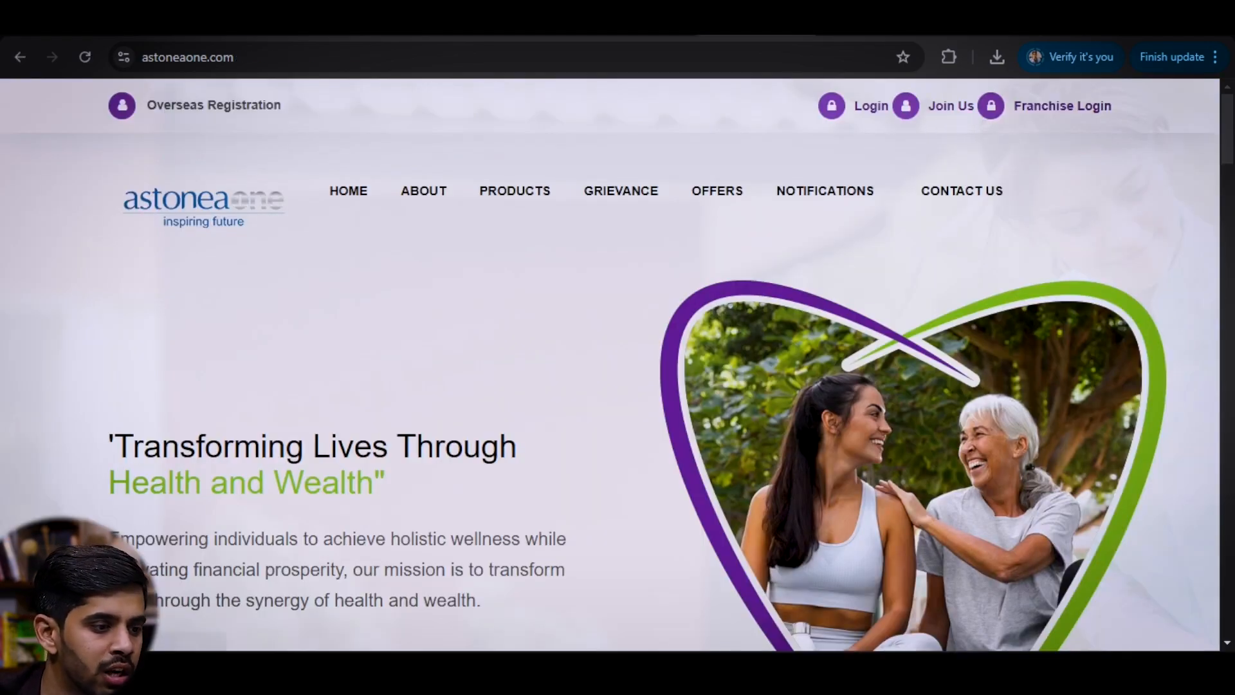
- From the genealogy tab's account dropdown, select and copy the member's own user ID
{"action": "left_click", "coordinate": [940, 31]}
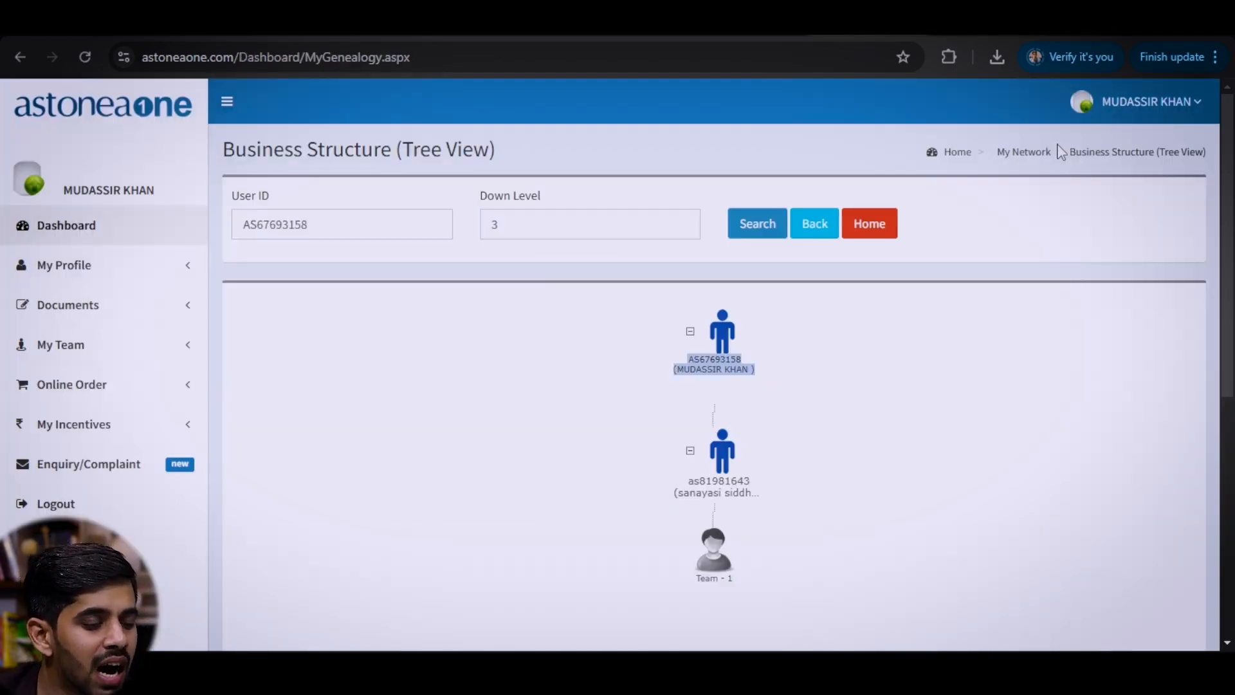
{"action": "left_click", "coordinate": [1152, 111]}
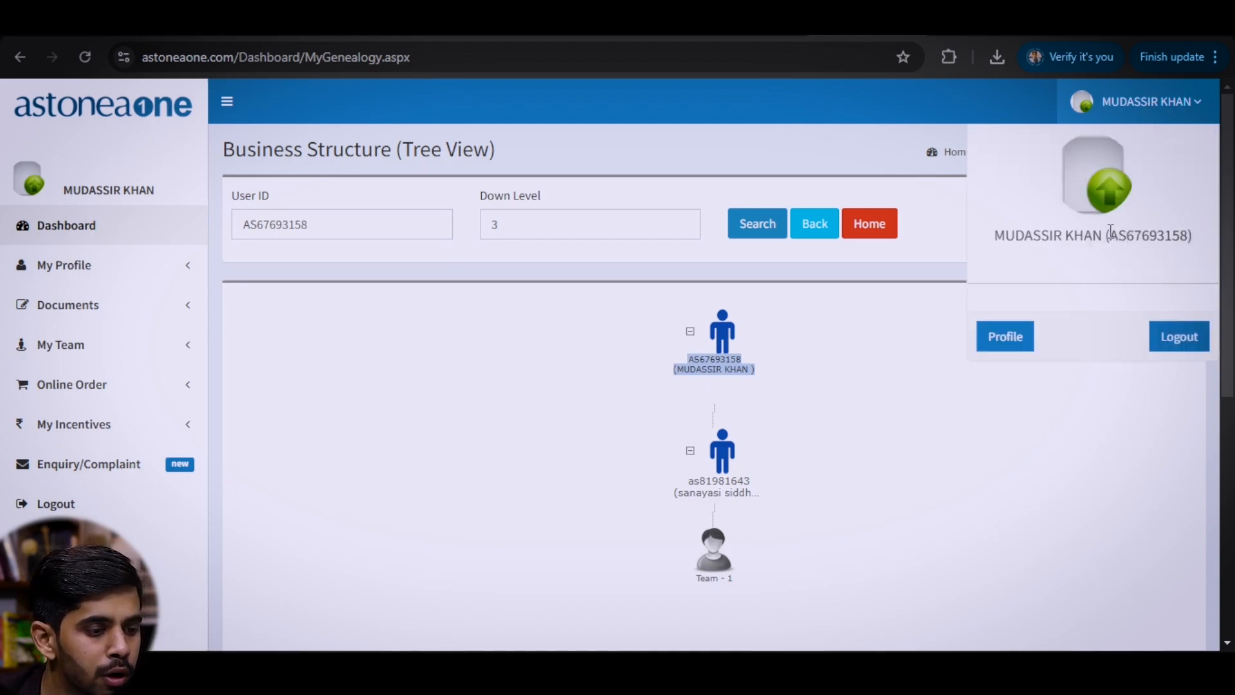
{"action": "left_click_drag", "start_coordinate": [1109, 236], "coordinate": [1191, 236]}
{"action": "key", "text": "ctrl+c"}
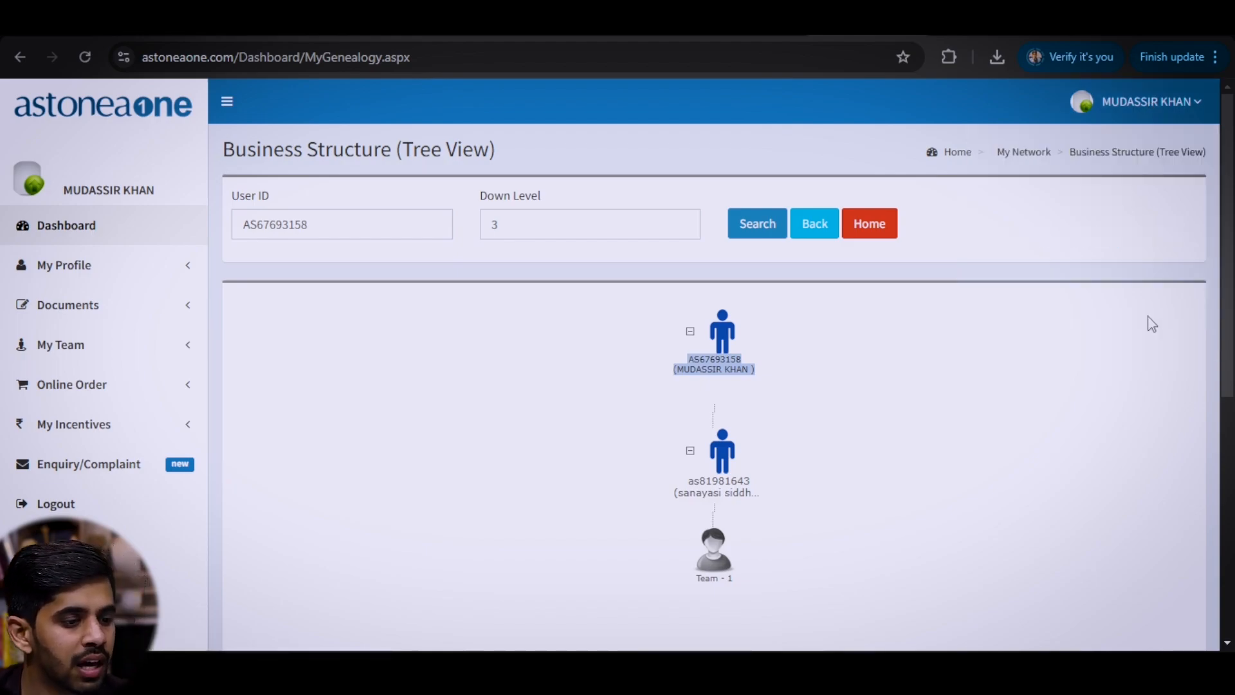
{"action": "left_click", "coordinate": [1125, 114]}
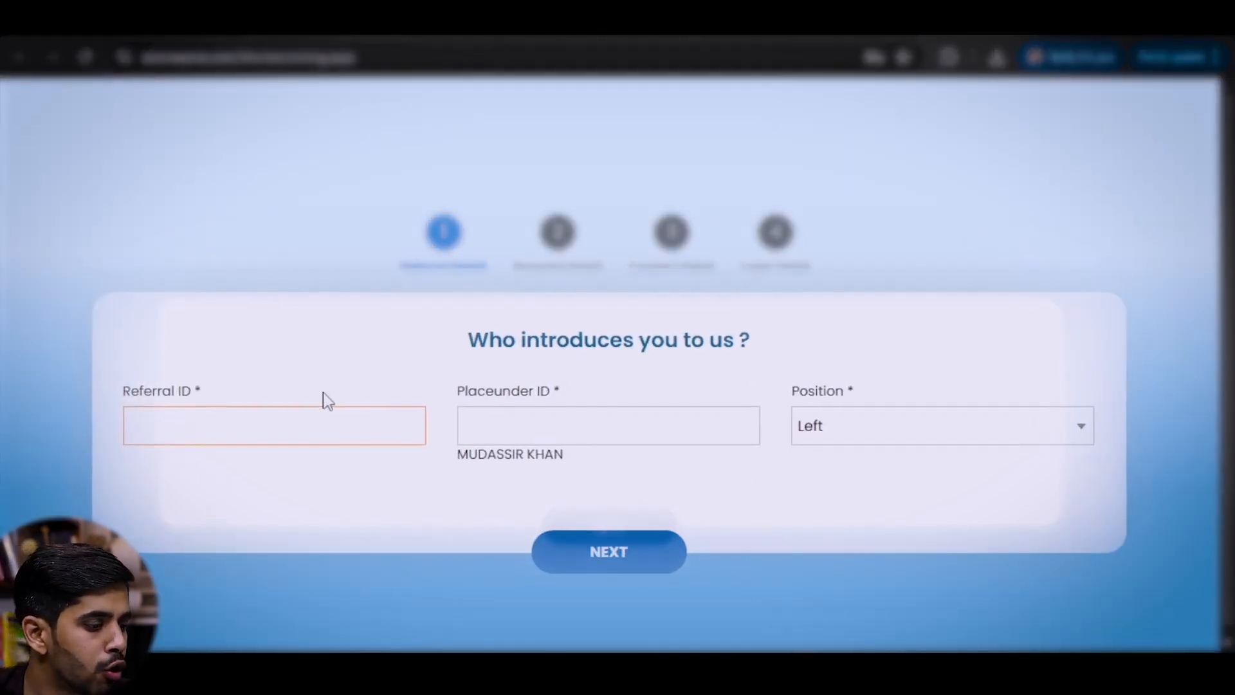
- Paste the copied user ID into Referral ID so the referrer's name loads
{"action": "left_click", "coordinate": [290, 417]}
{"action": "key", "text": "ctrl+v"}
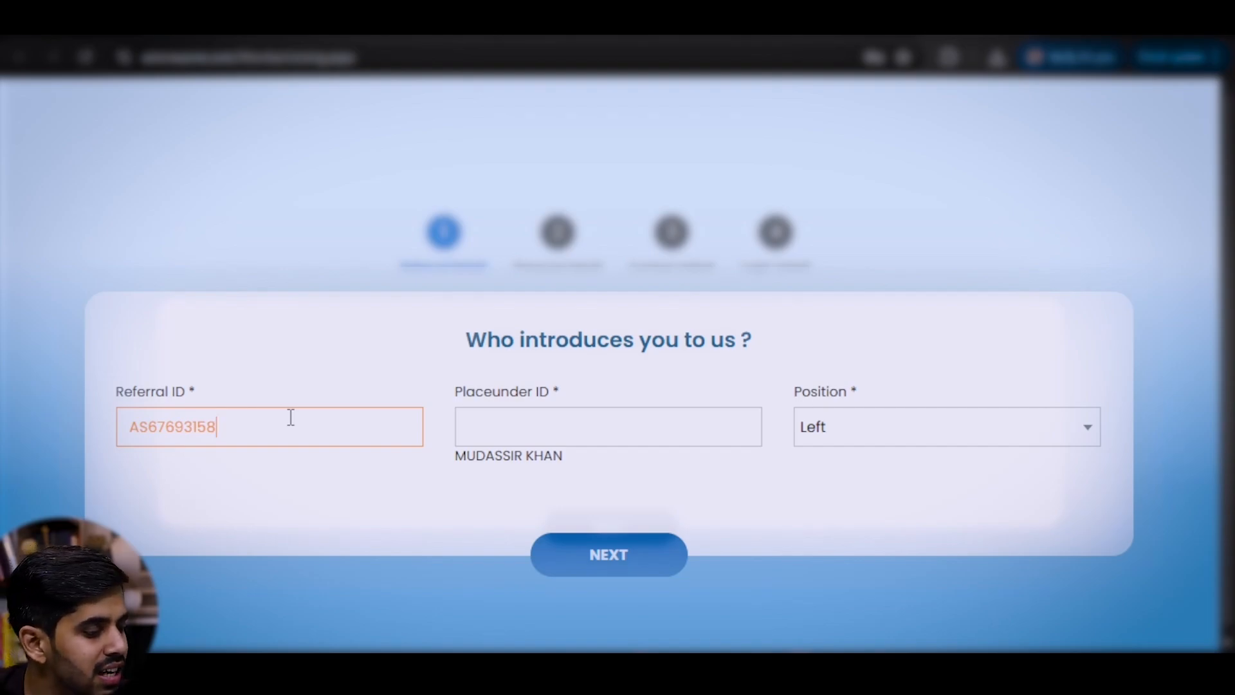
{"action": "key", "text": "Tab"}
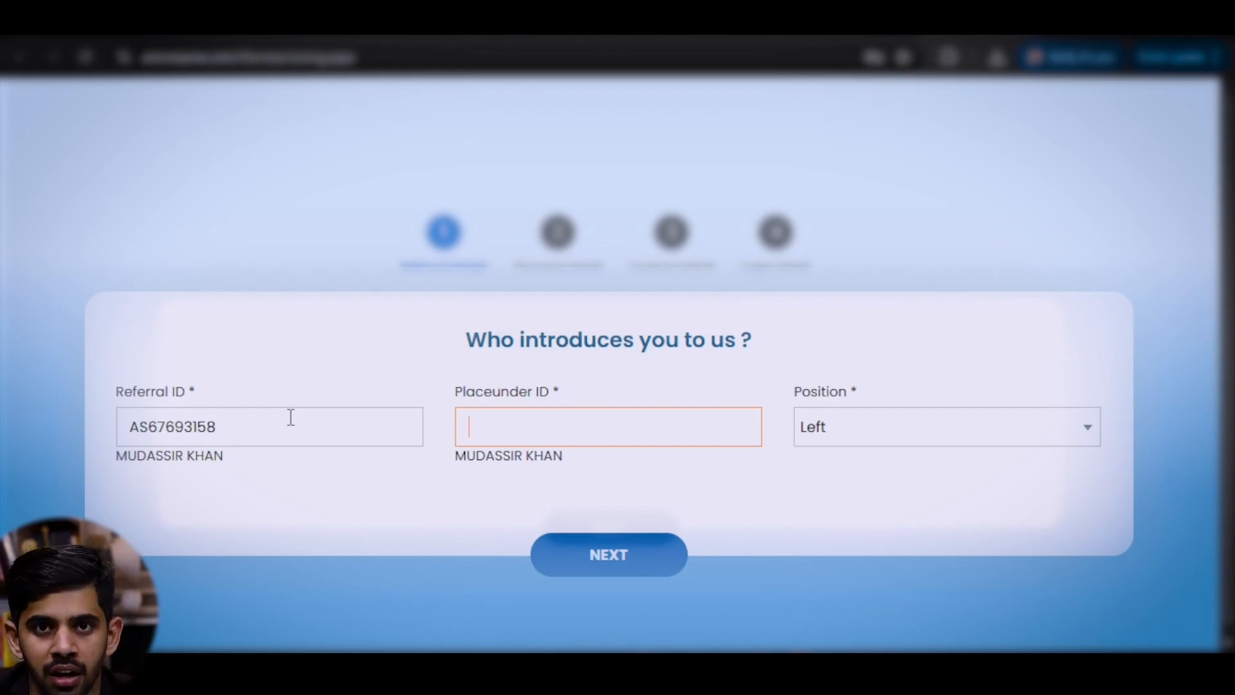
- Enter the placement member's ID as Placeunder ID so its name appears, keeping Position Left
{"action": "left_click", "coordinate": [533, 418]}
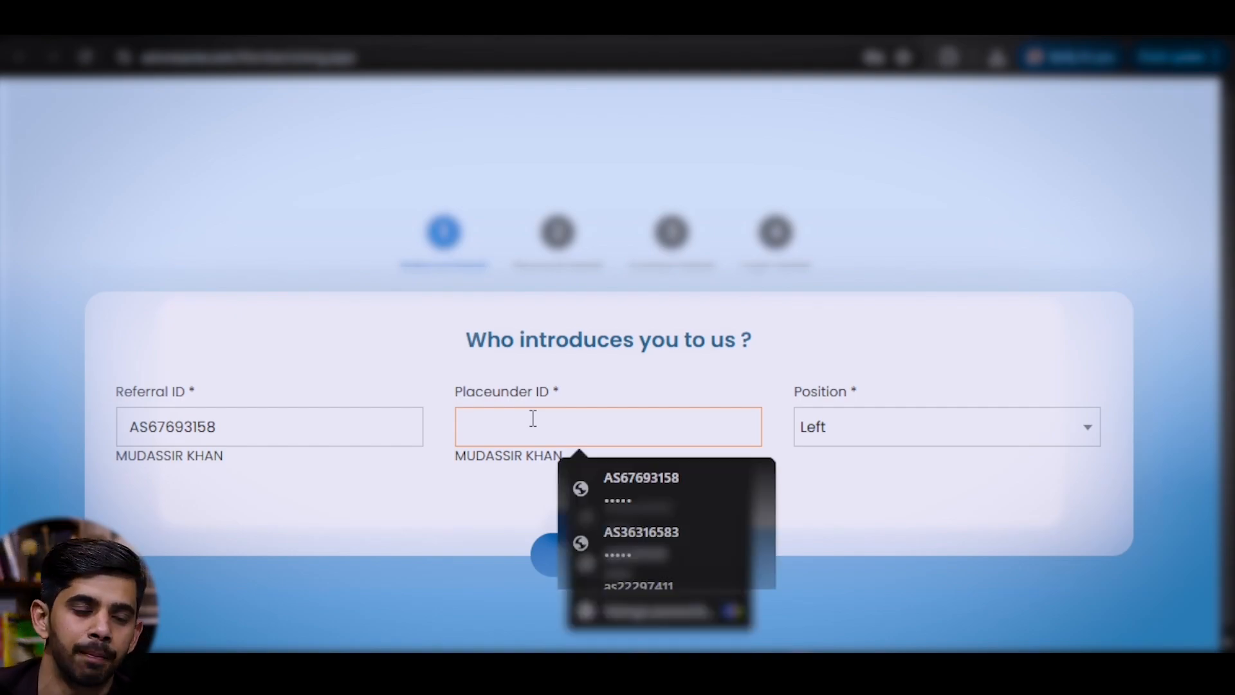
{"action": "left_click", "coordinate": [443, 23]}
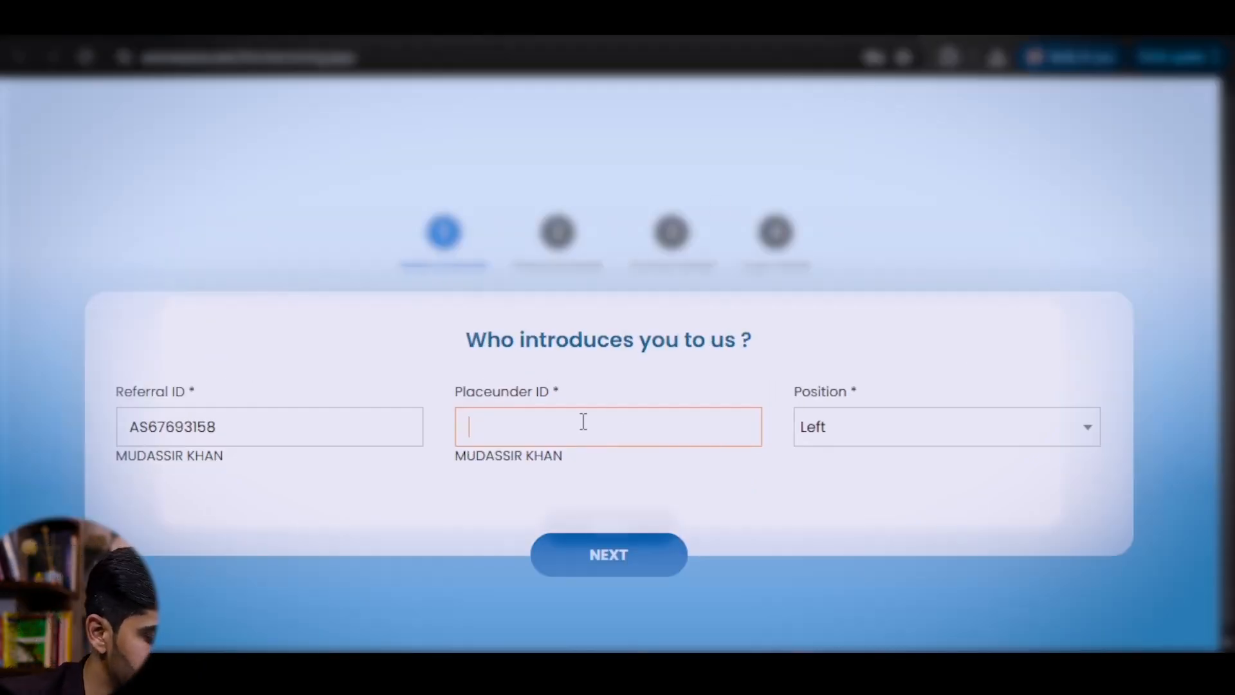
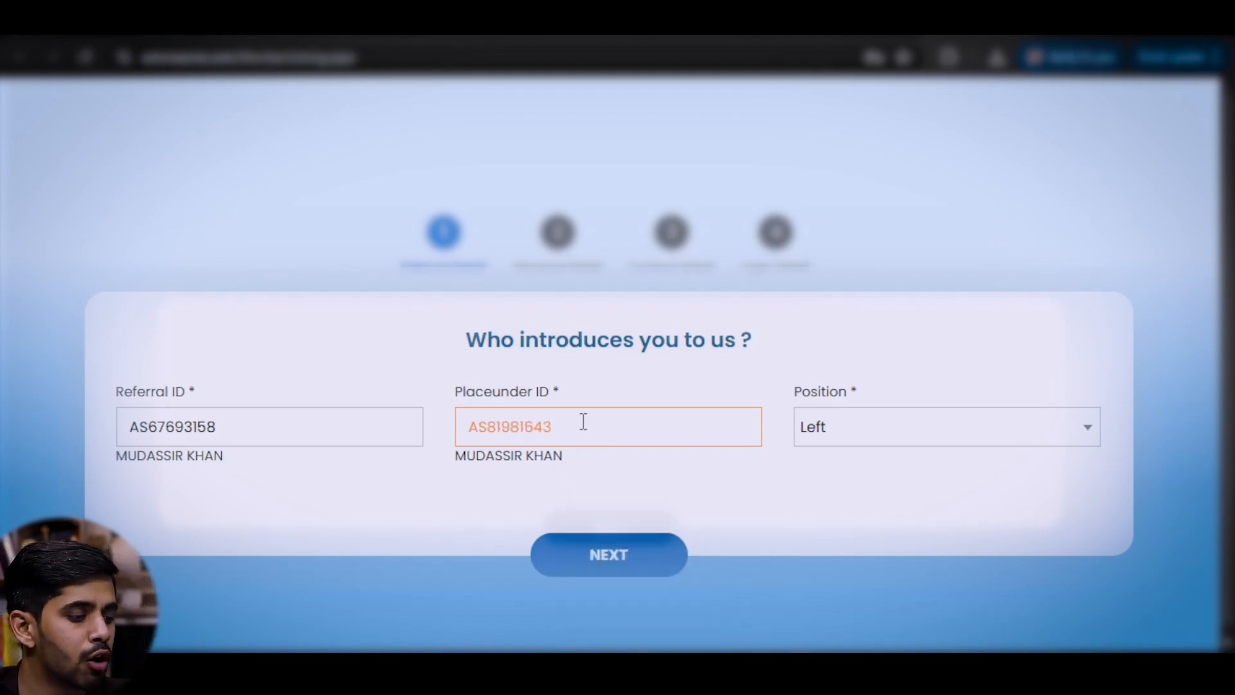
{"action": "key", "text": "Tab"}
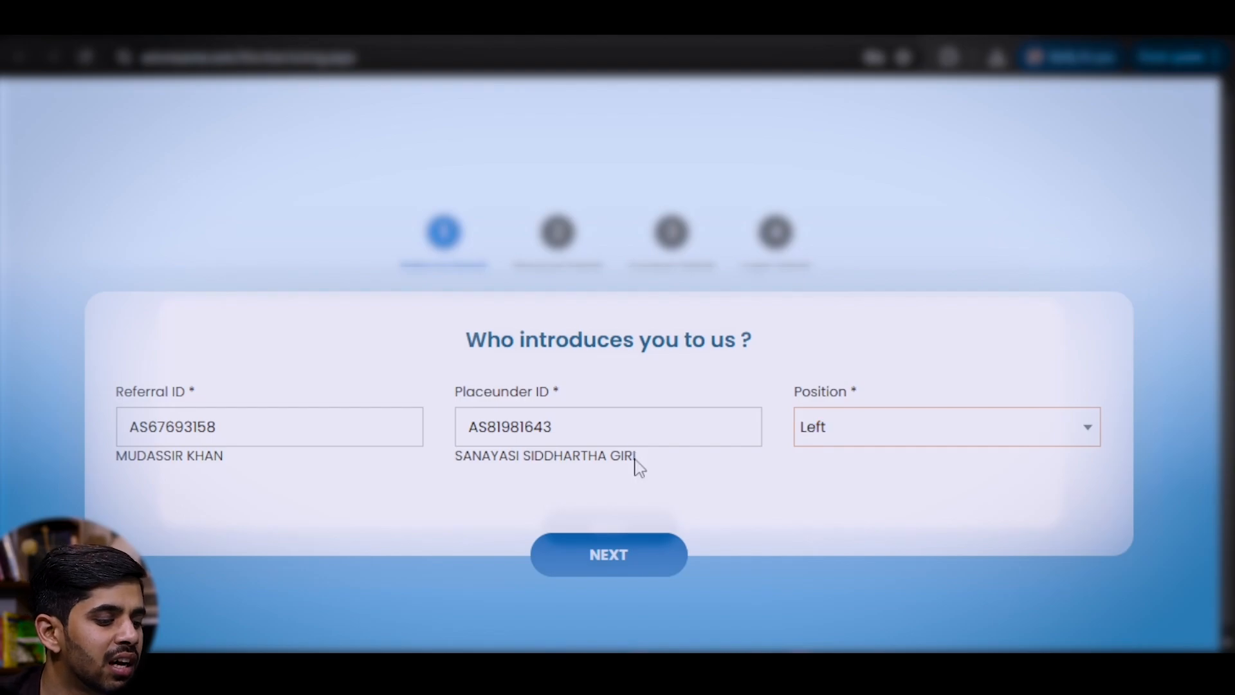
{"action": "left_click_drag", "start_coordinate": [635, 458], "coordinate": [453, 459]}
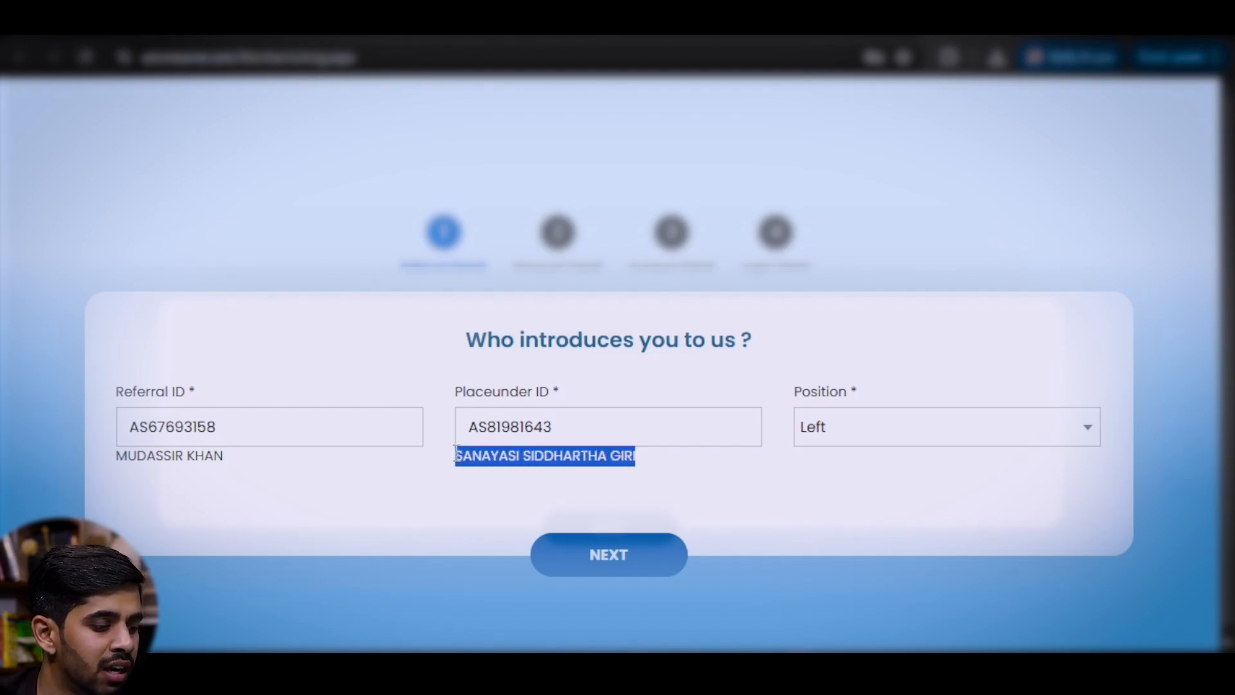
{"action": "left_click", "coordinate": [778, 467]}
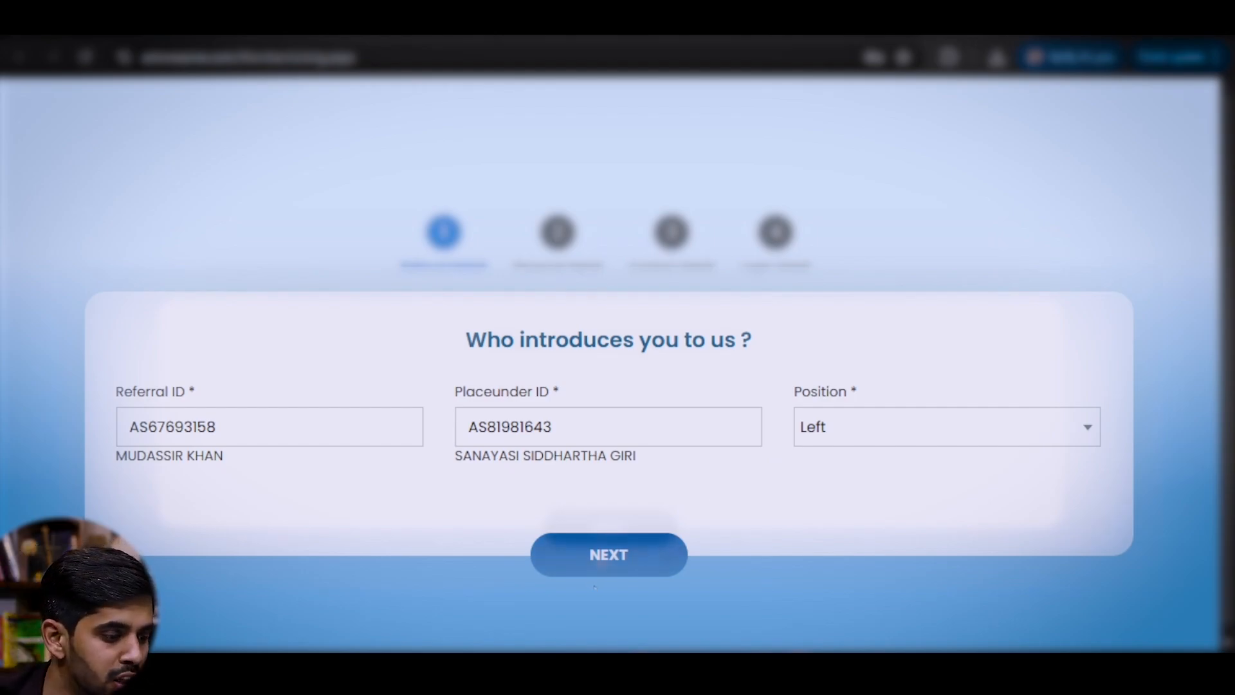
- Go to Personal Detail, enter the member's full name, and set gender to Male
{"action": "left_click", "coordinate": [613, 558]}
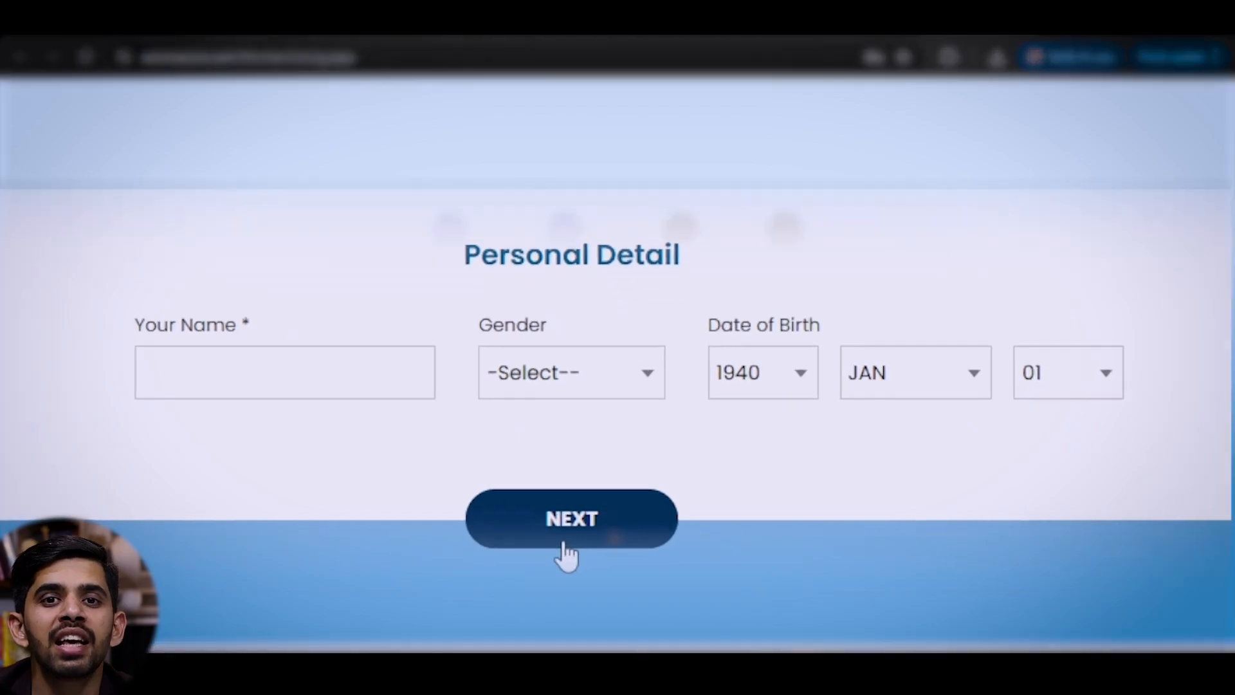
{"action": "left_click", "coordinate": [249, 367]}
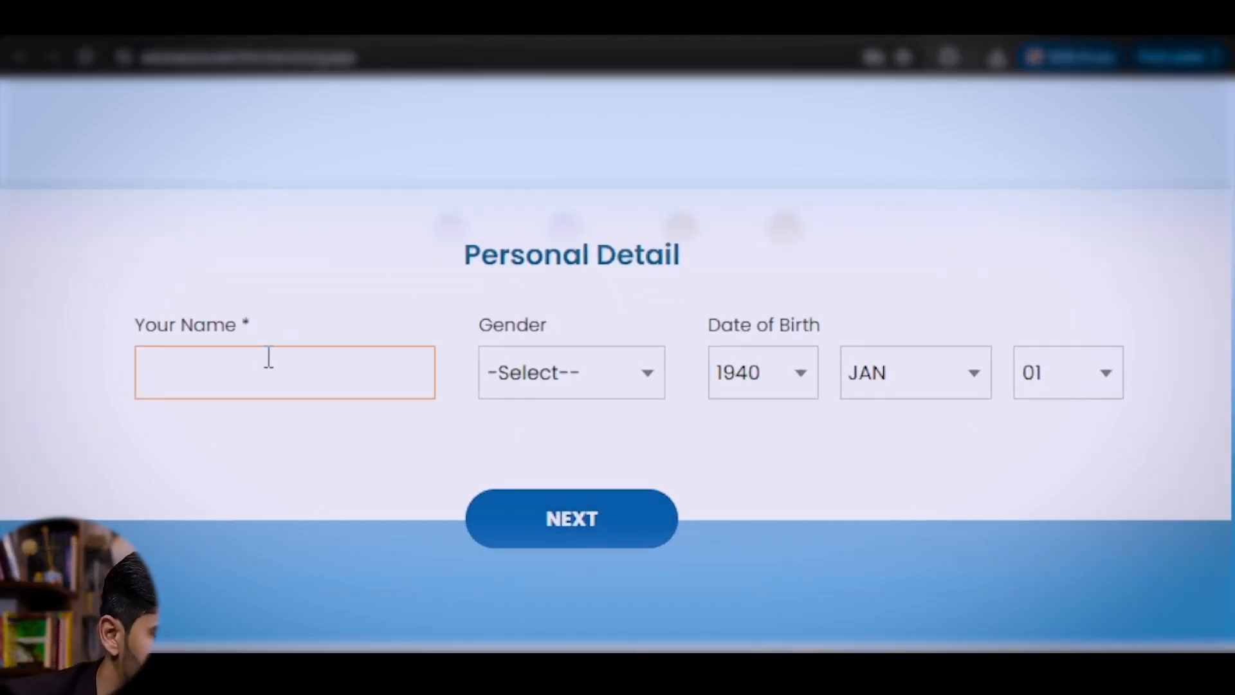
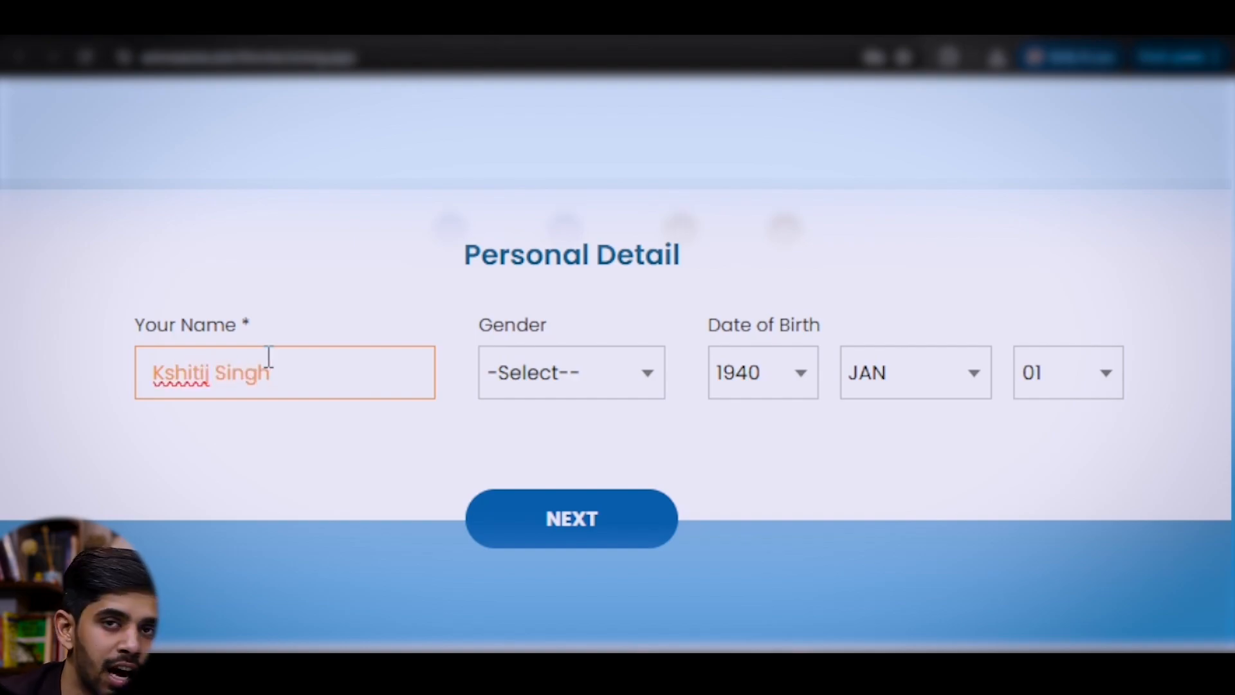
{"action": "key", "text": "Tab"}
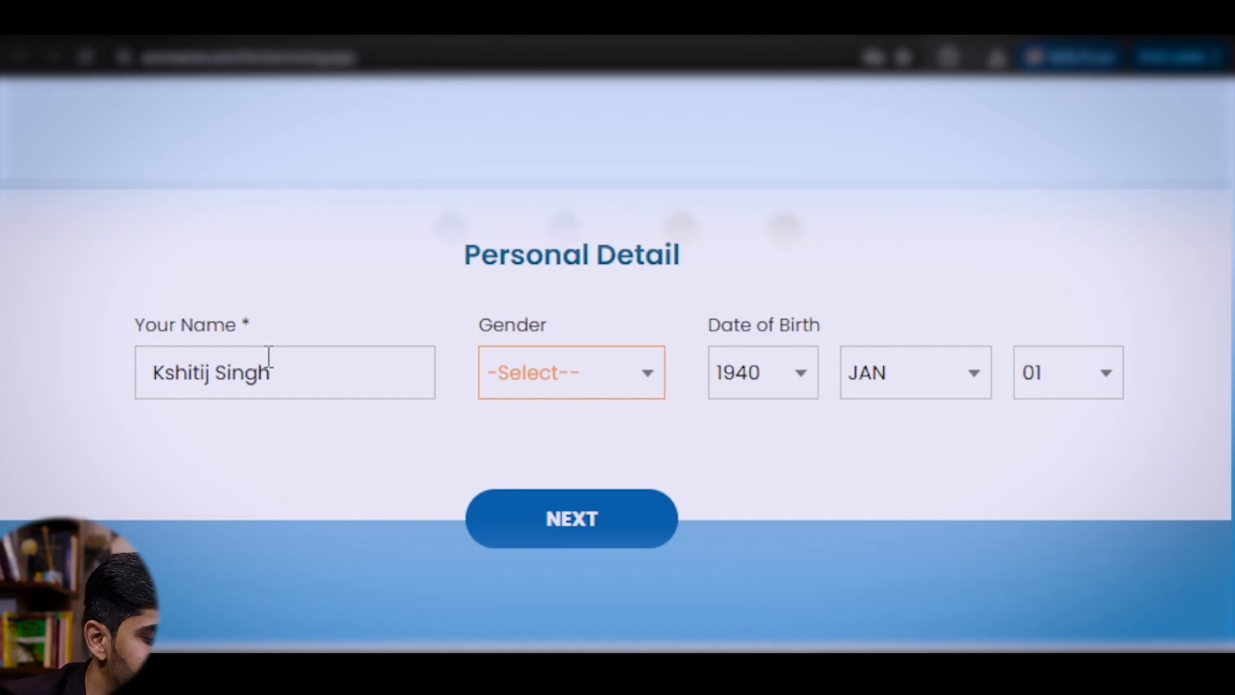
{"action": "key", "text": "Down"}
{"action": "key", "text": "Tab"}
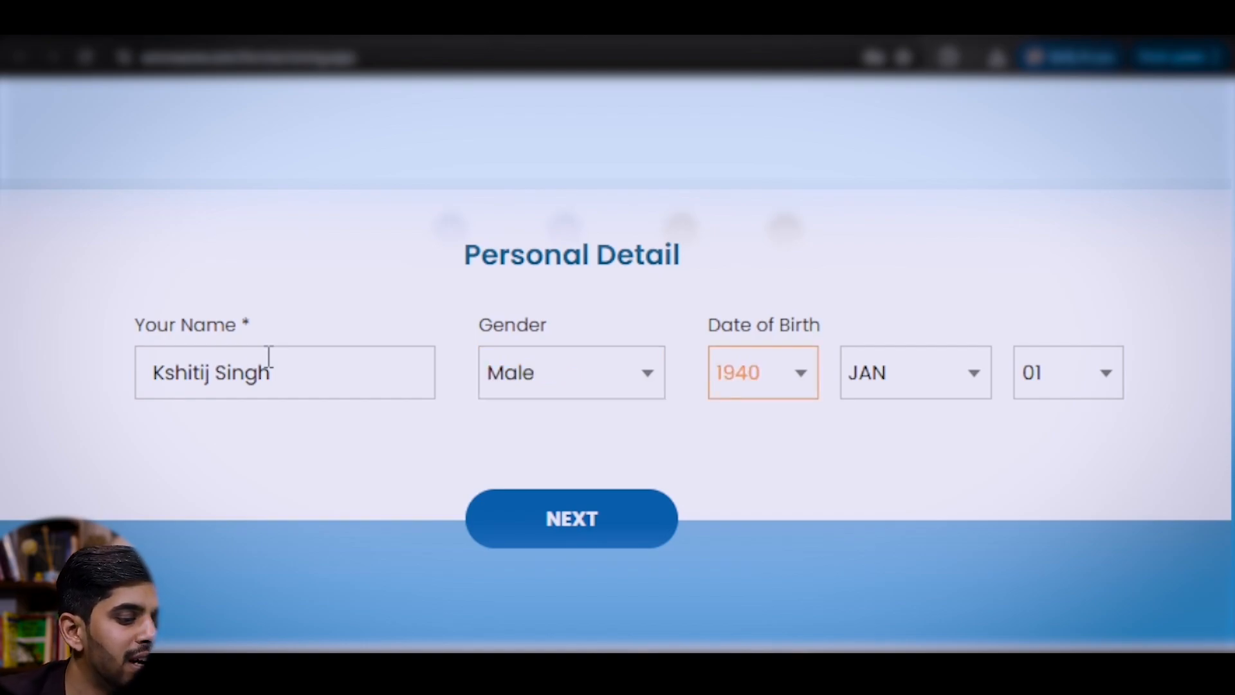
- Choose birth year 2000 and submit the personal details
{"action": "left_click", "coordinate": [781, 382]}
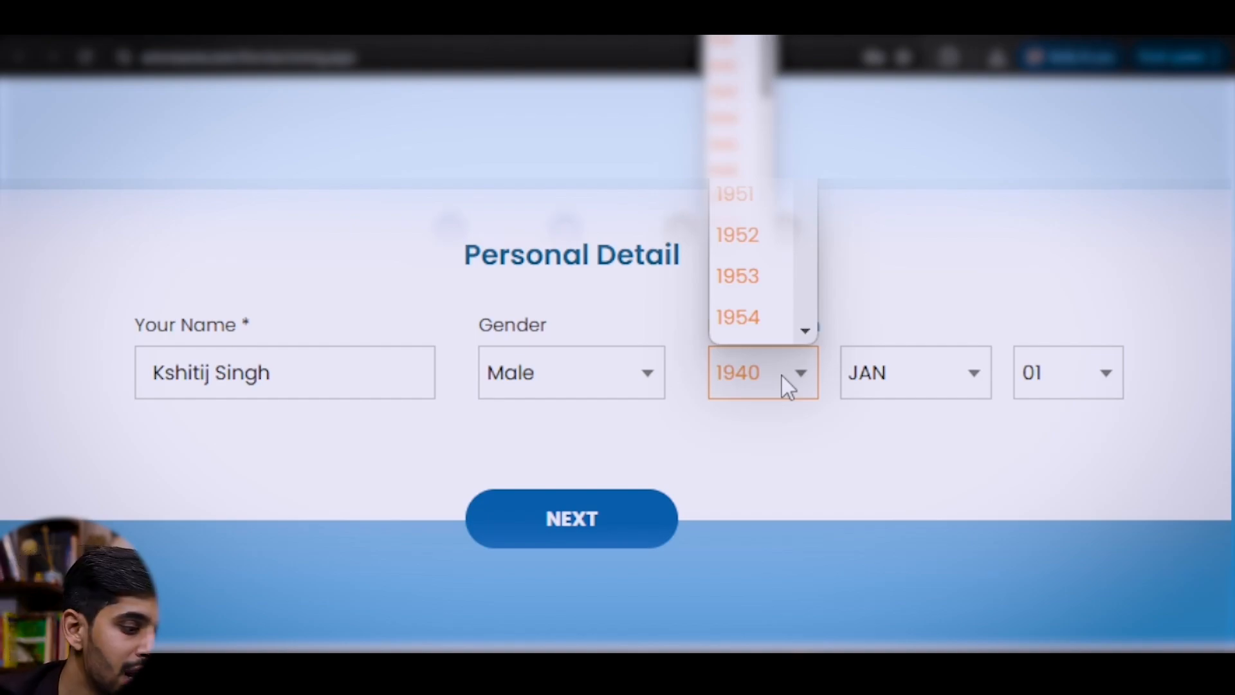
{"action": "scroll", "coordinate": [758, 305], "scroll_direction": "down", "scroll_amount": 20}
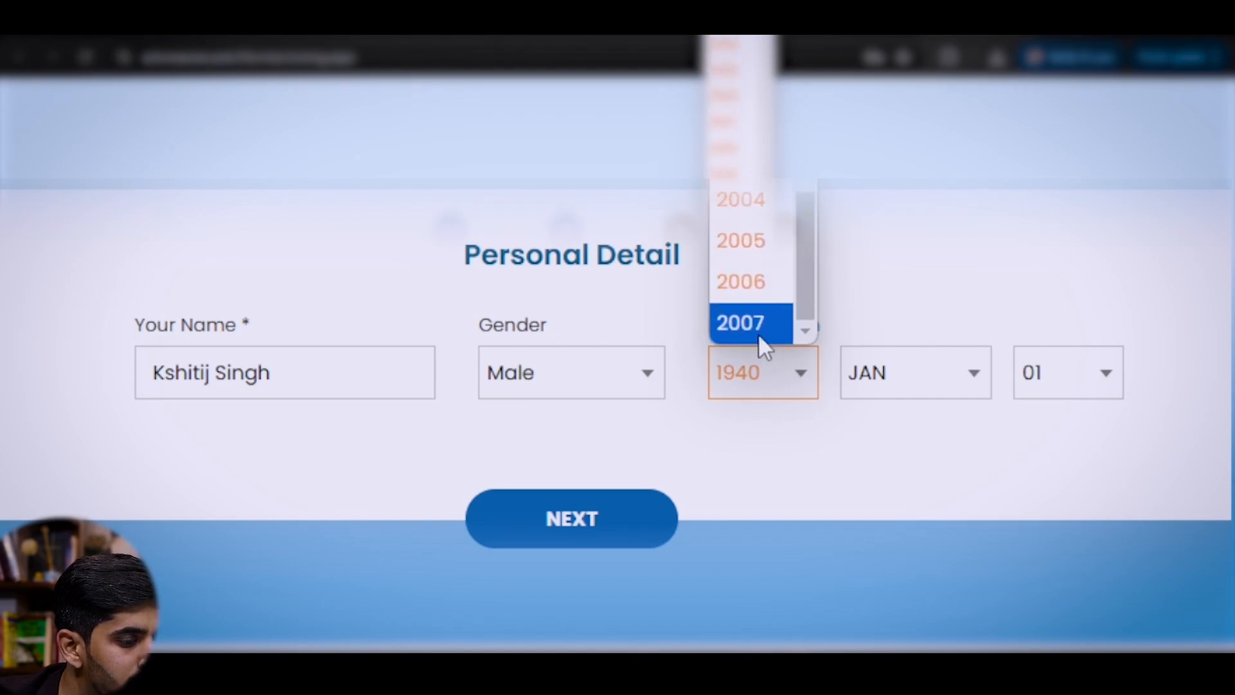
{"action": "scroll", "coordinate": [756, 308], "scroll_direction": "up", "scroll_amount": 5}
{"action": "scroll", "coordinate": [751, 266], "scroll_direction": "down", "scroll_amount": 5}
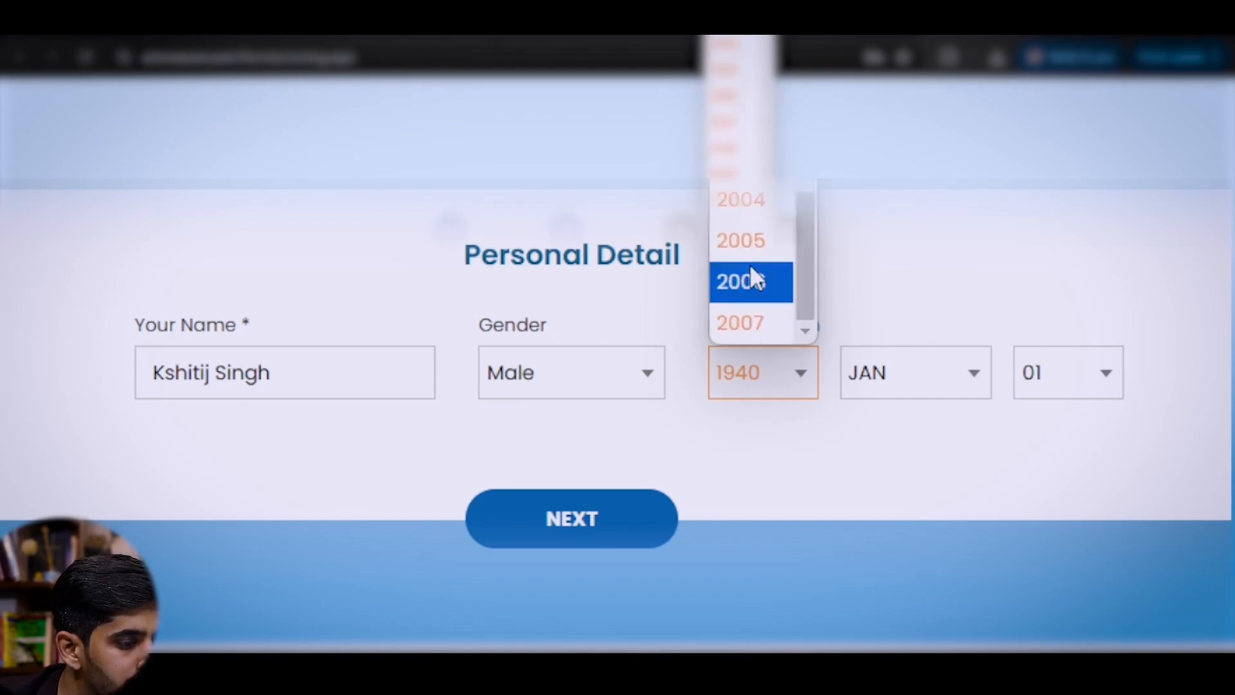
{"action": "left_click", "coordinate": [739, 201]}
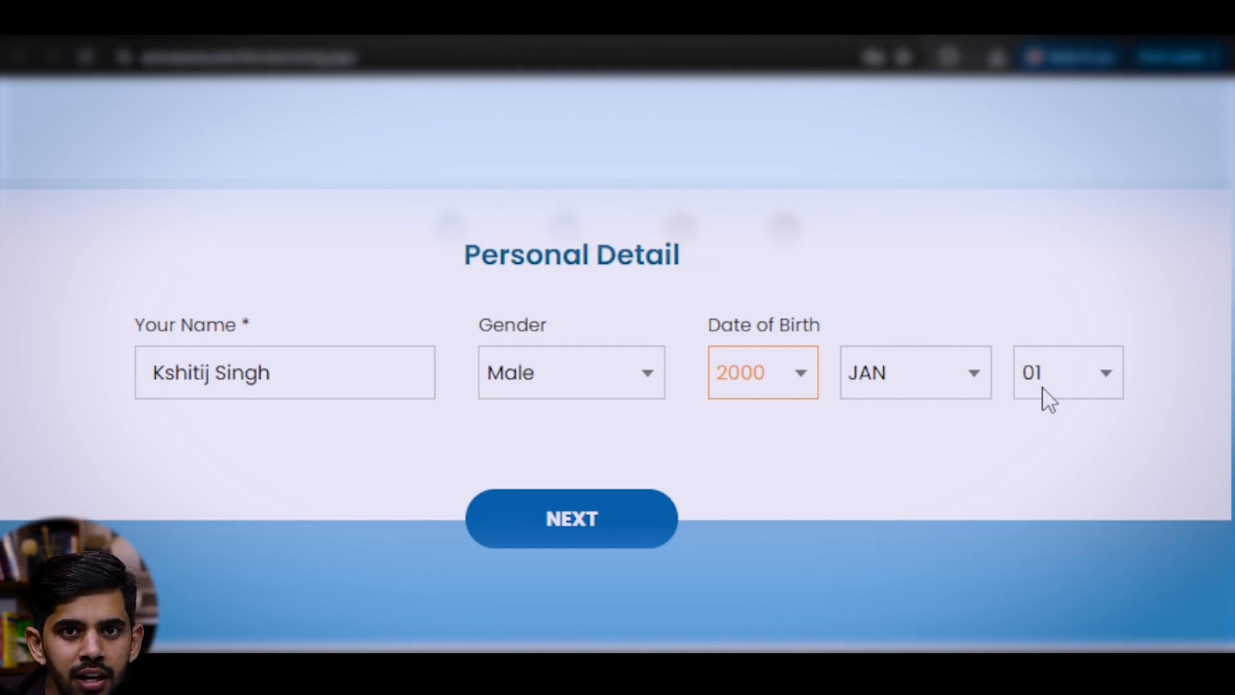
{"action": "left_click", "coordinate": [606, 527]}
- Enter the street address and pincode, leaving the state list unchanged
{"action": "scroll", "coordinate": [578, 404], "scroll_direction": "down", "scroll_amount": 1}
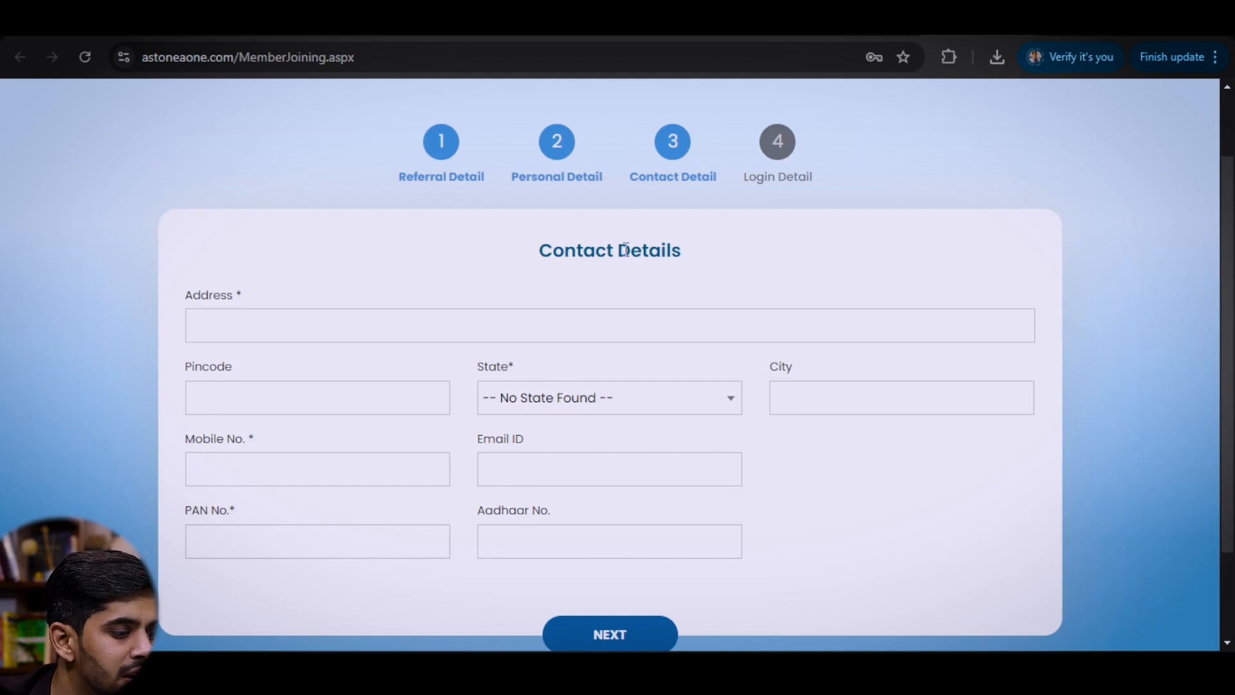
{"action": "left_click", "coordinate": [348, 321]}
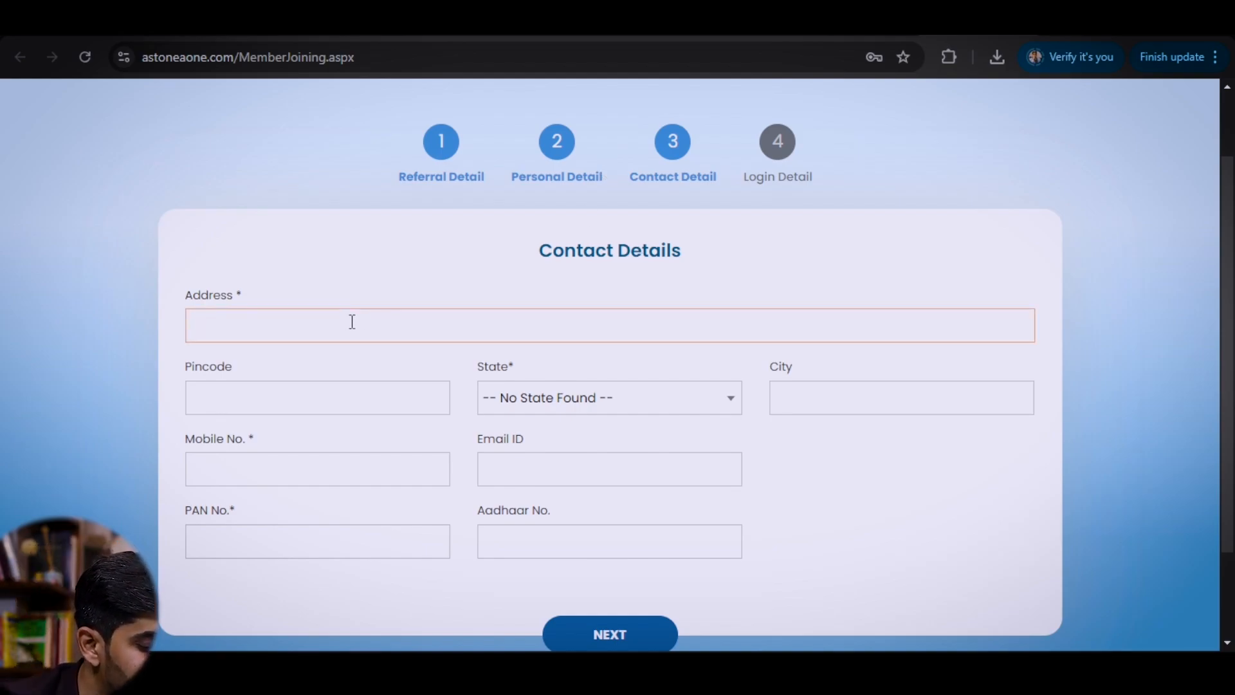
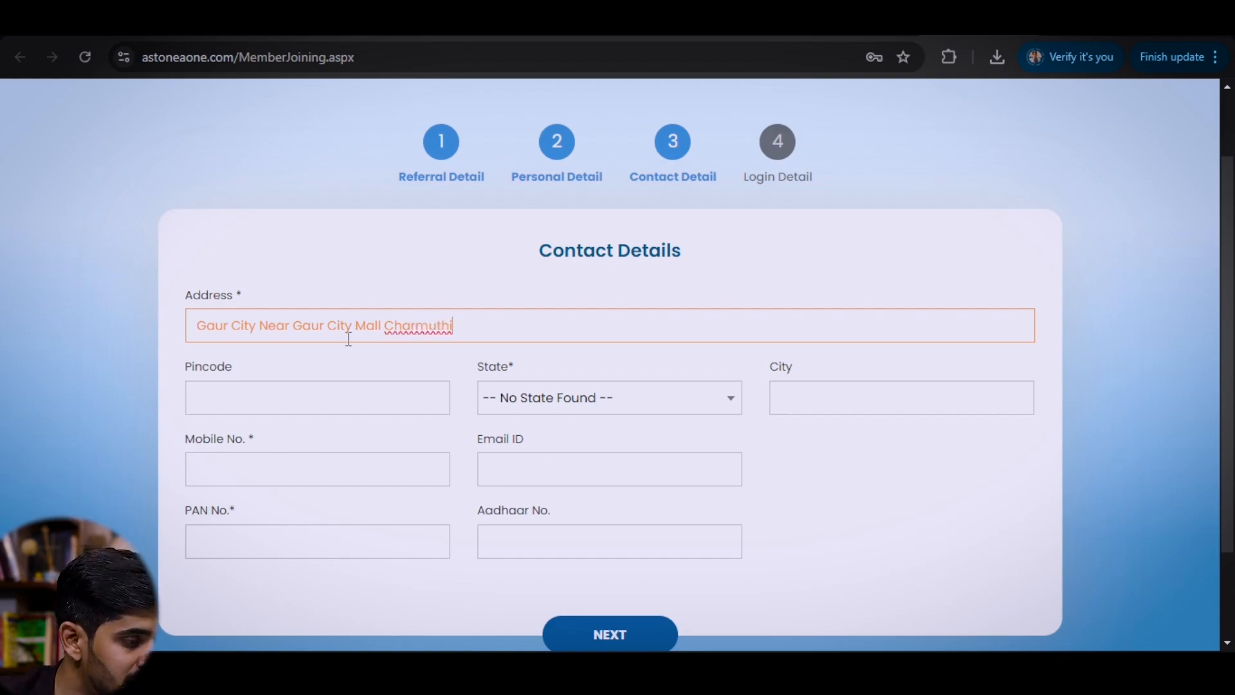
{"action": "left_click", "coordinate": [350, 389]}
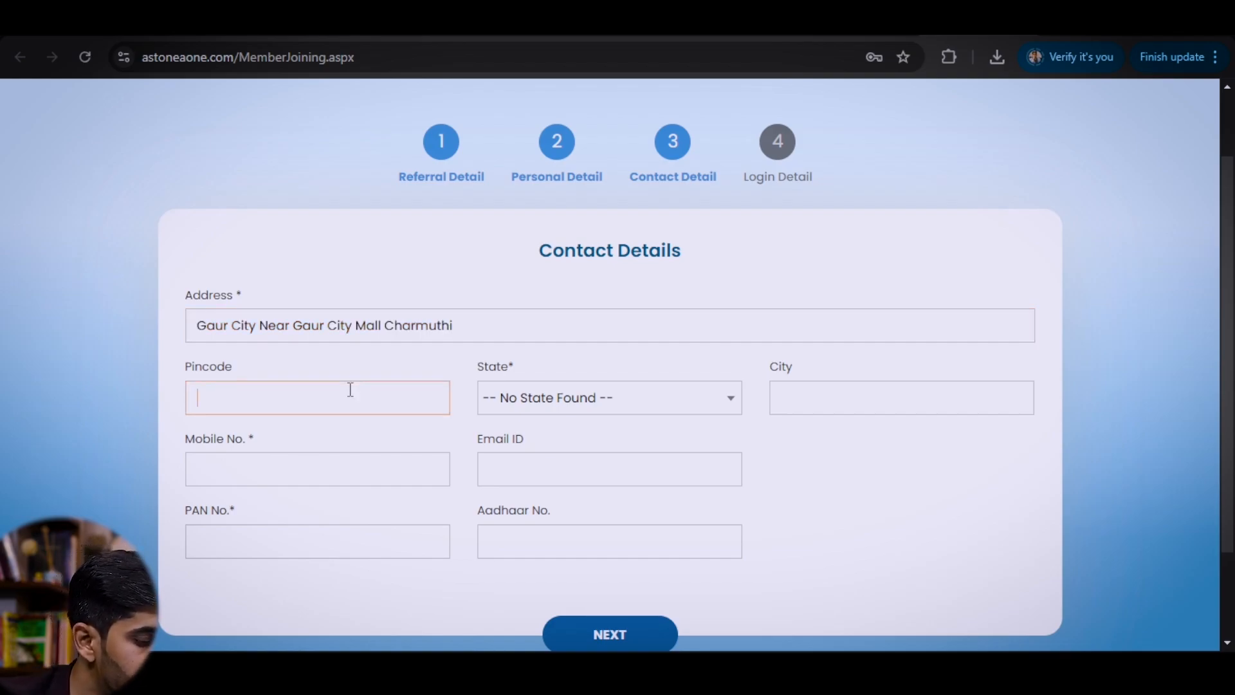
{"action": "type", "text": "221102"}
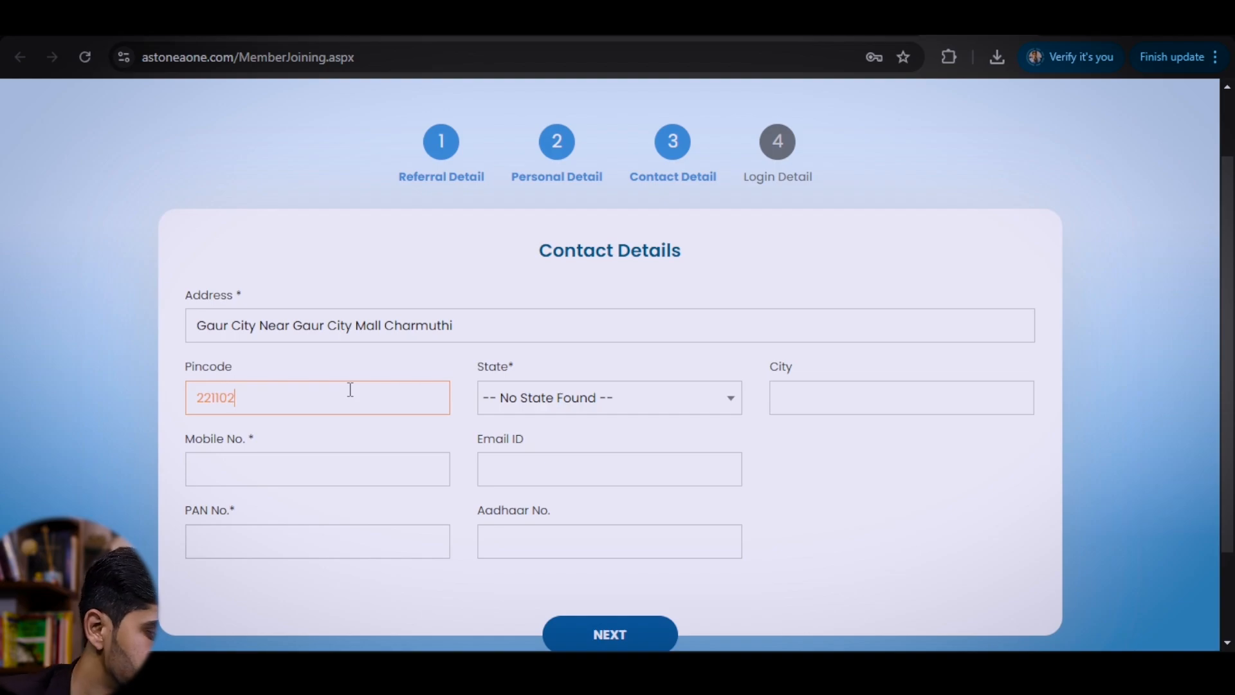
{"action": "key", "text": "Tab"}
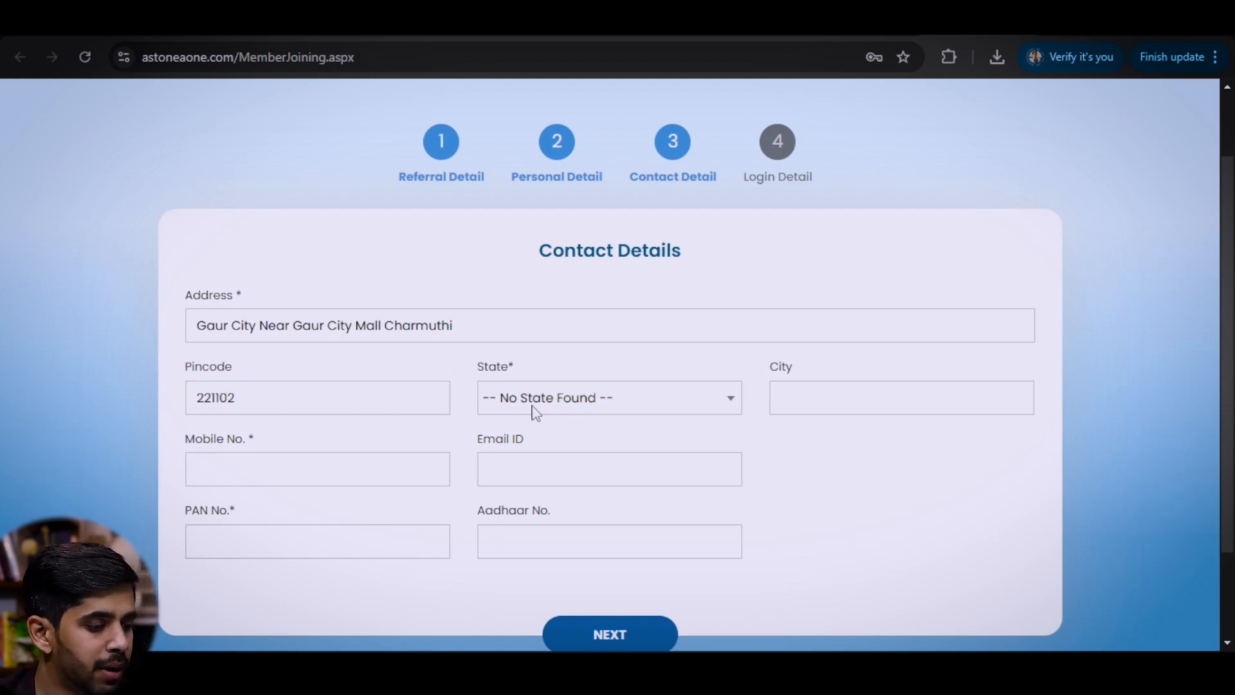
{"action": "left_click", "coordinate": [534, 407]}
{"action": "scroll", "coordinate": [579, 347], "scroll_direction": "down", "scroll_amount": 8}
{"action": "left_click", "coordinate": [552, 321]}
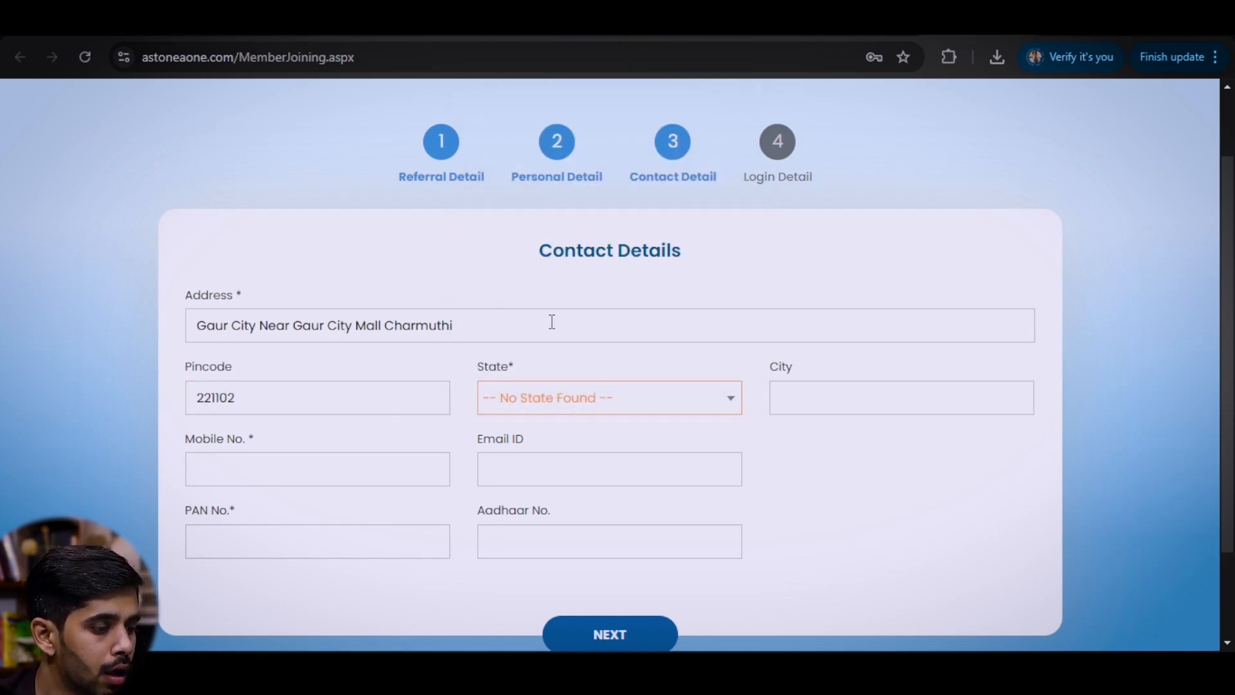
- Set the city to Noida and enter the mobile number
{"action": "left_click", "coordinate": [857, 395]}
{"action": "type", "text": "Noida"}
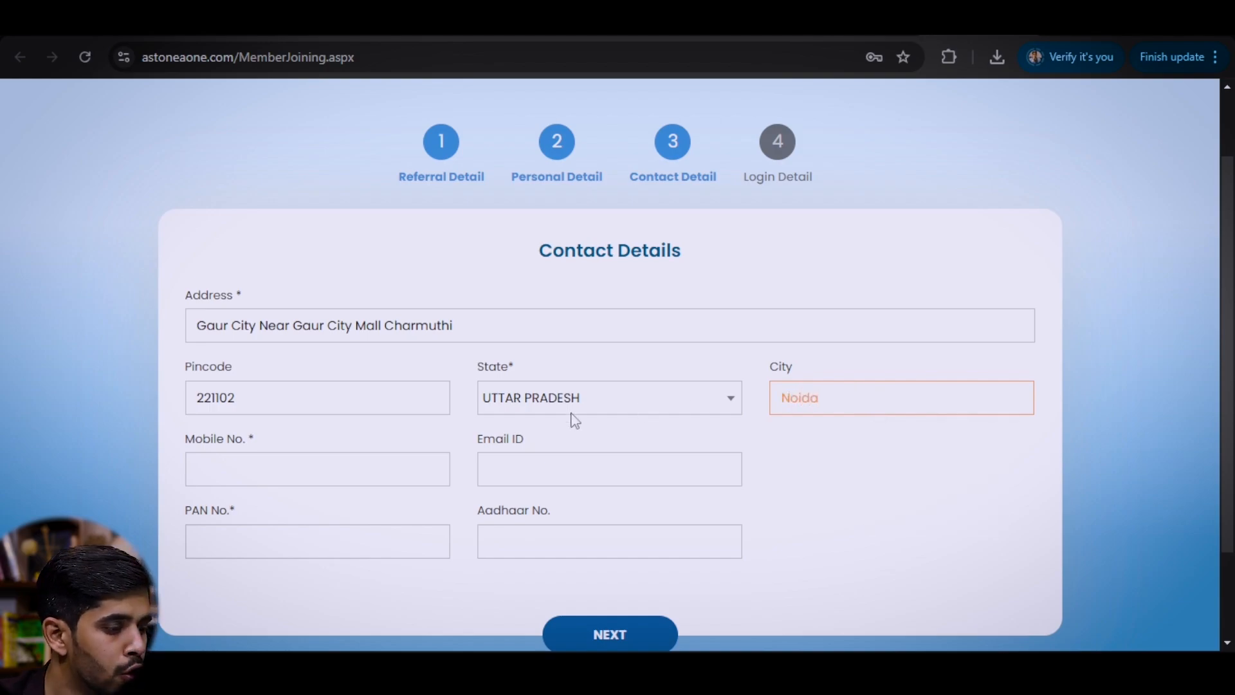
{"action": "left_click", "coordinate": [356, 455]}
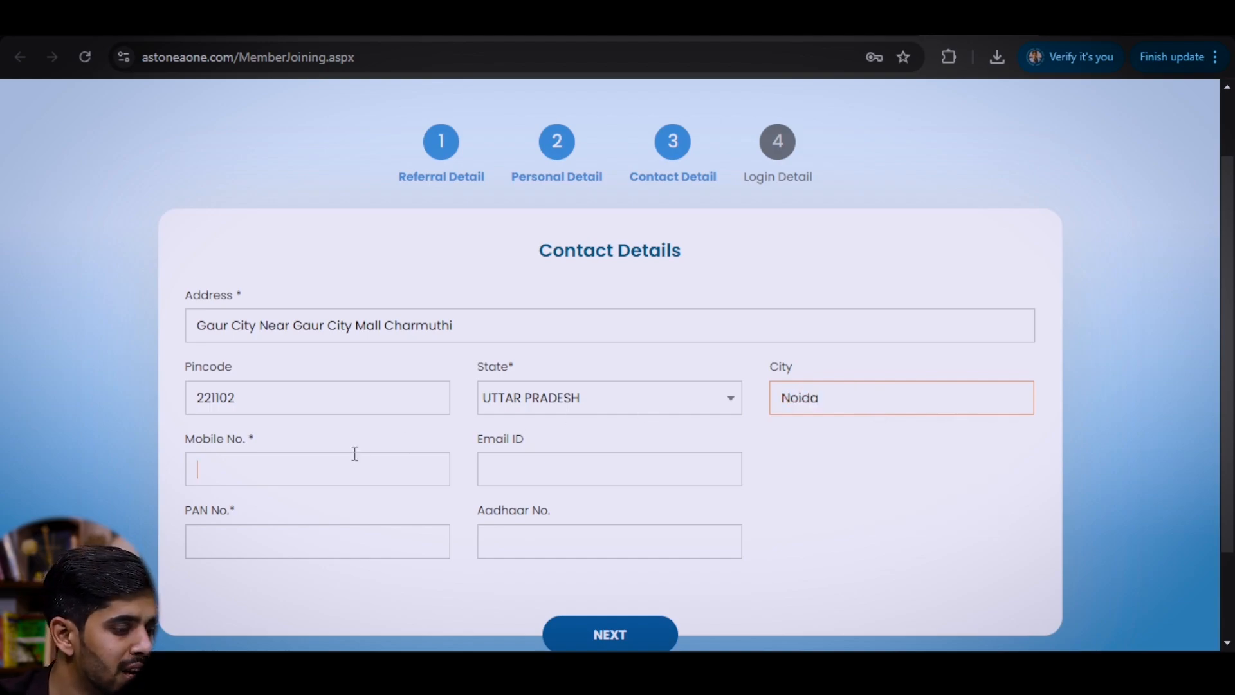
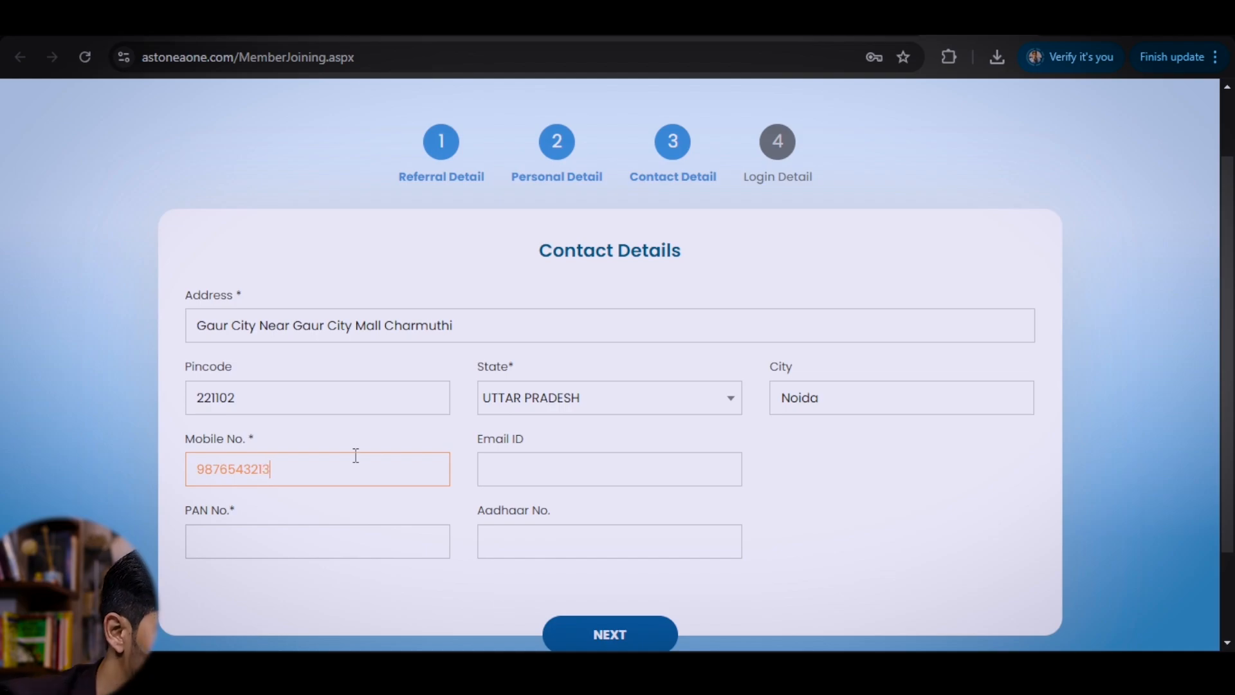
{"action": "left_click", "coordinate": [576, 477]}
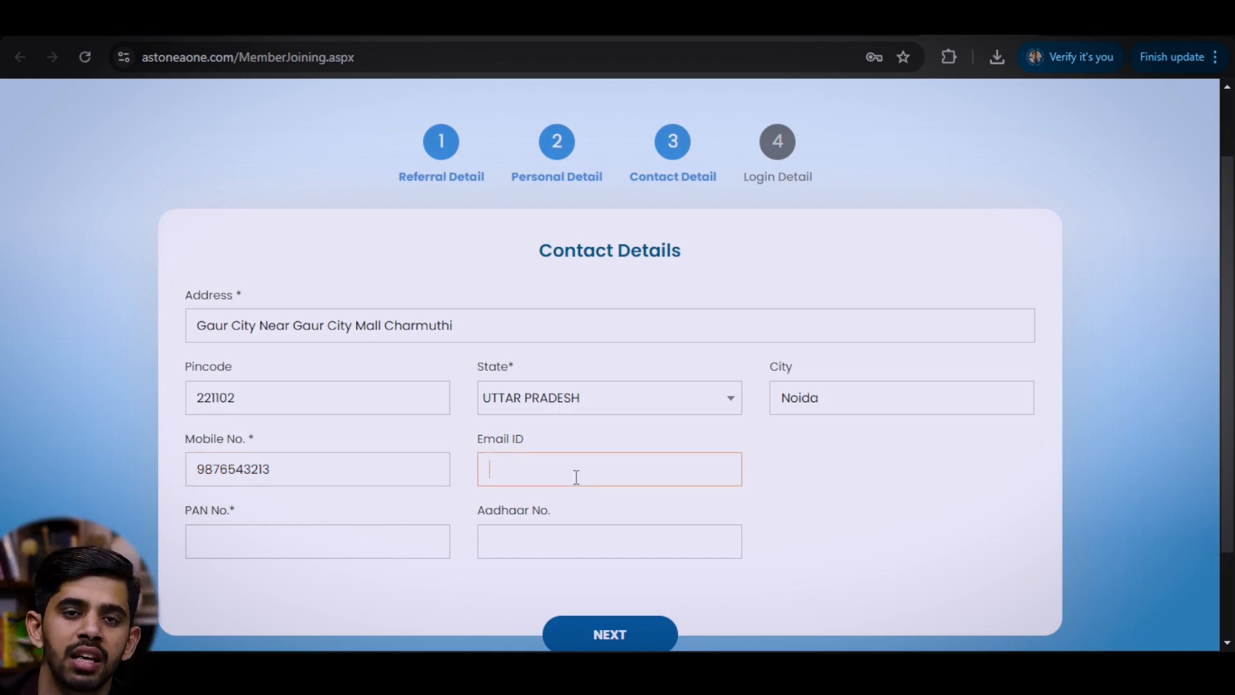
- Fill the PAN and Aadhaar numbers from Chrome's saved autofill suggestions
{"action": "left_click", "coordinate": [244, 536]}
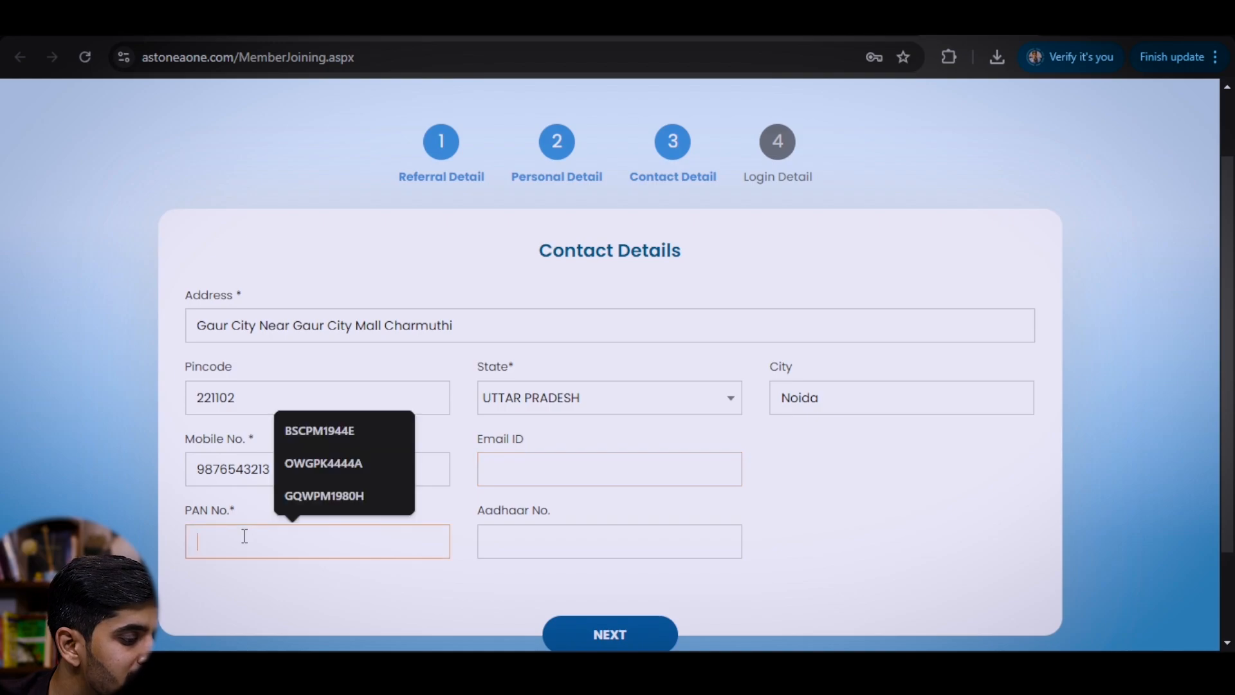
{"action": "left_click_drag", "start_coordinate": [186, 512], "coordinate": [256, 515]}
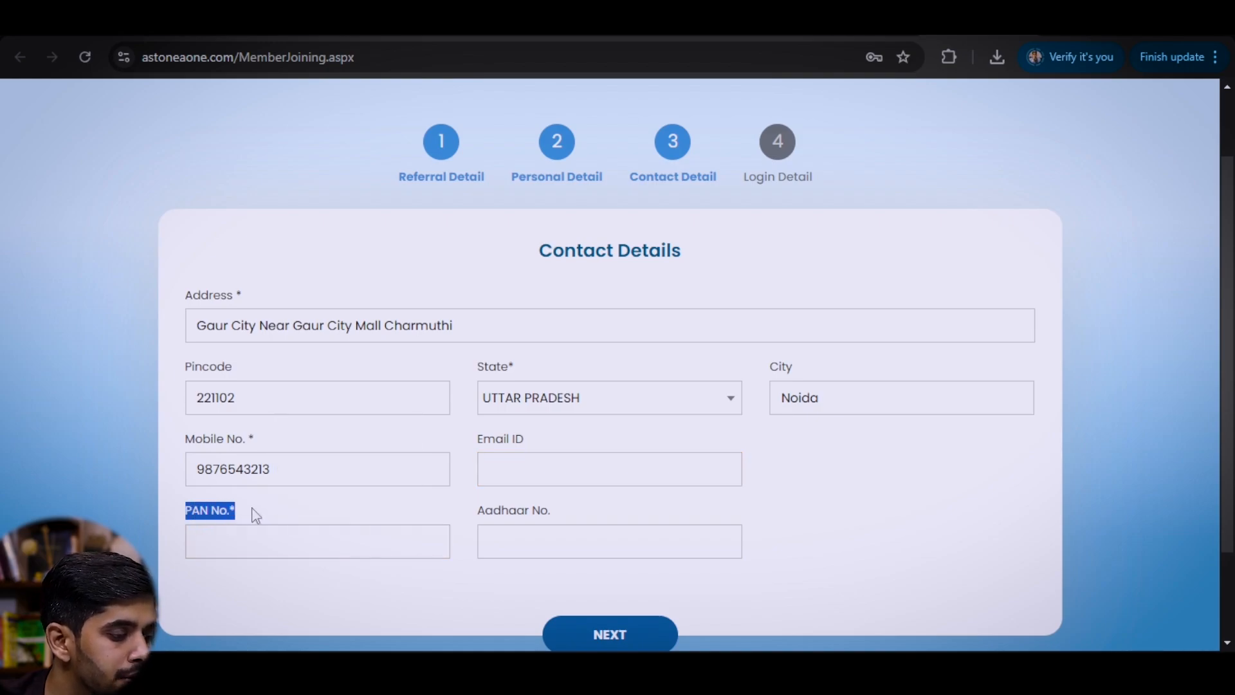
{"action": "left_click", "coordinate": [261, 538]}
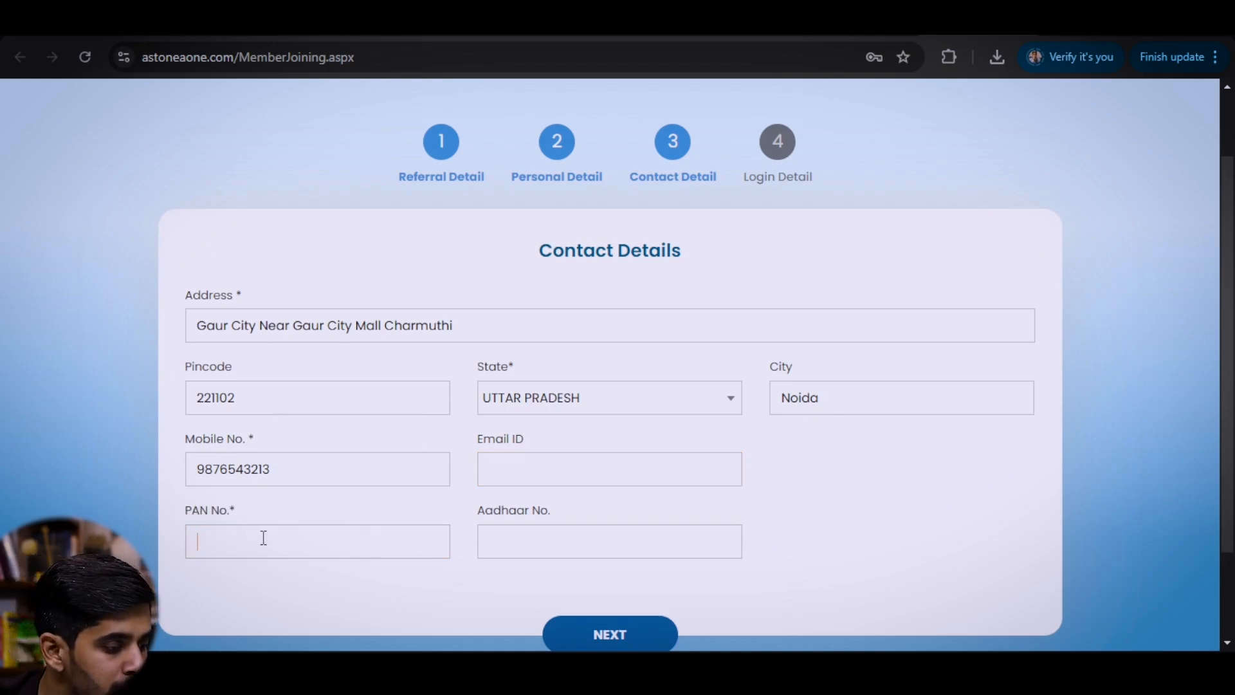
{"action": "left_click_drag", "start_coordinate": [479, 512], "coordinate": [554, 543]}
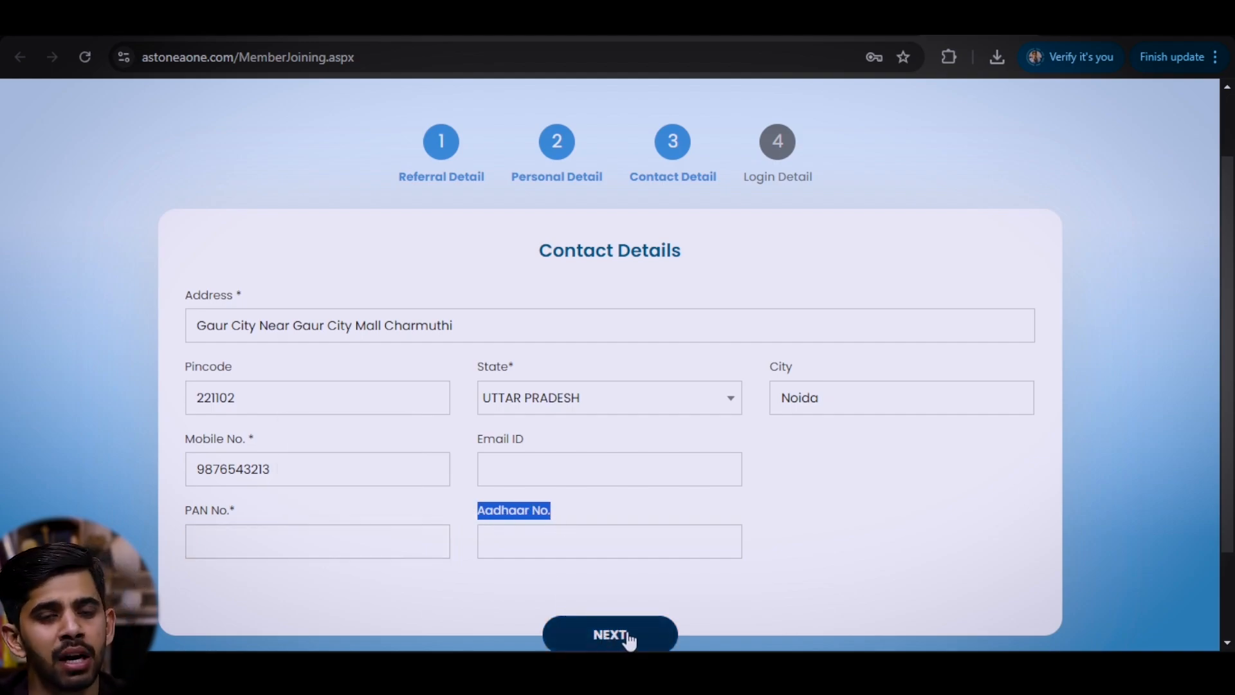
{"action": "left_click", "coordinate": [286, 549]}
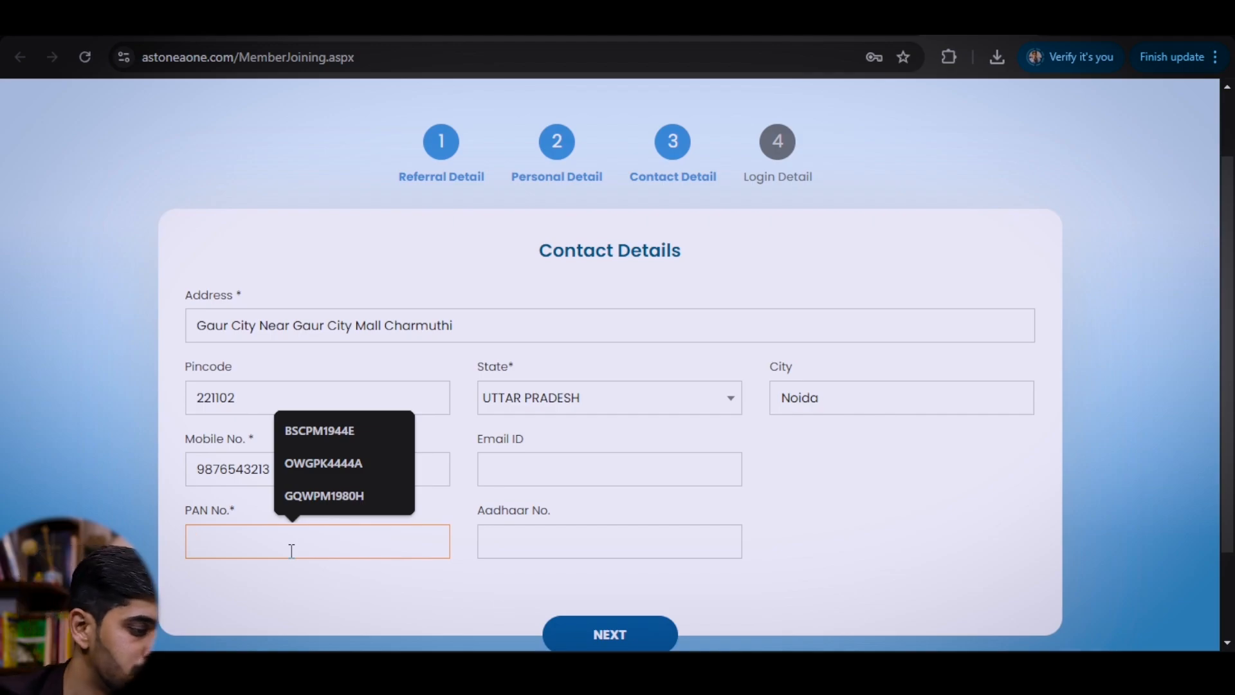
{"action": "left_click", "coordinate": [325, 481]}
{"action": "left_click", "coordinate": [562, 535]}
{"action": "left_click", "coordinate": [615, 497]}
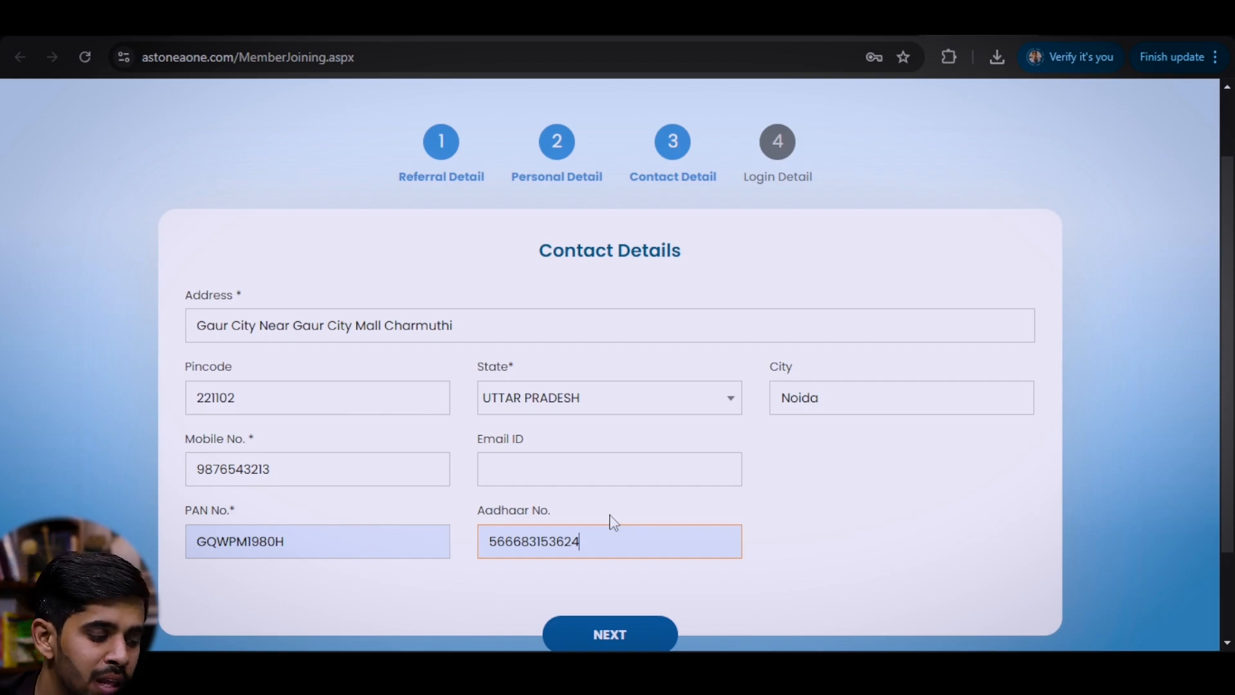
- On Login Details, delete the autofilled password and type a new eight-character password
{"action": "left_click", "coordinate": [624, 640]}
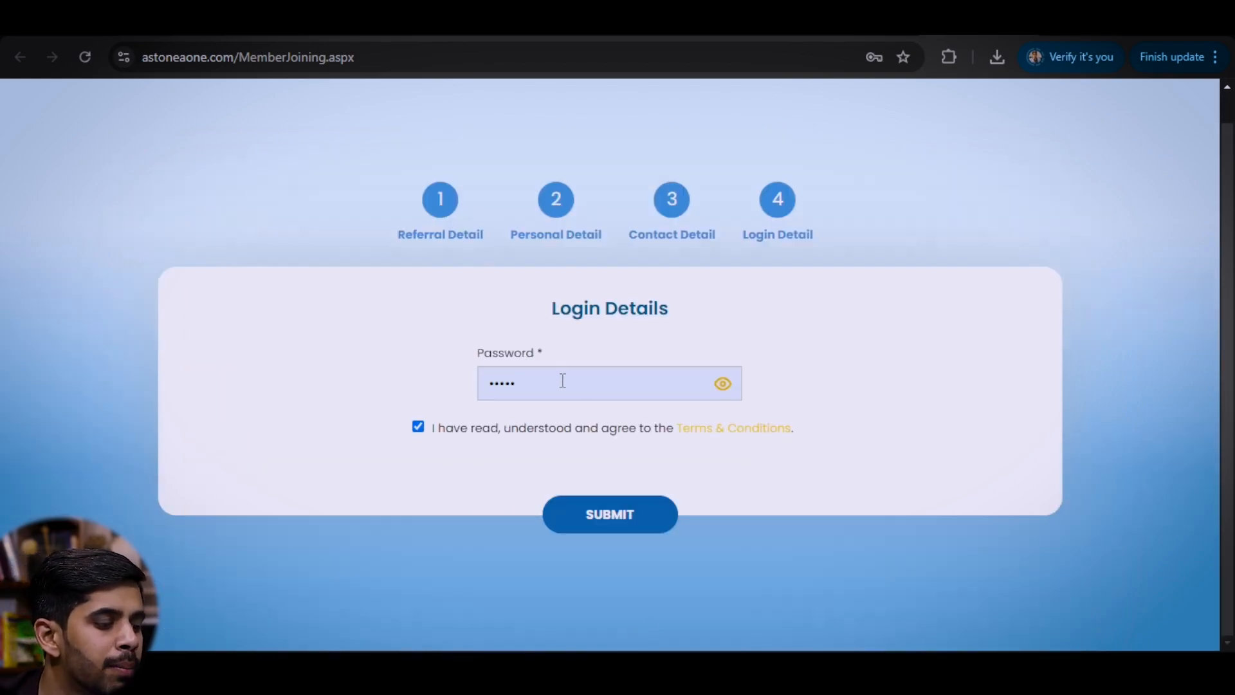
{"action": "left_click_drag", "start_coordinate": [562, 382], "coordinate": [468, 381]}
{"action": "key", "text": "BackSpace"}
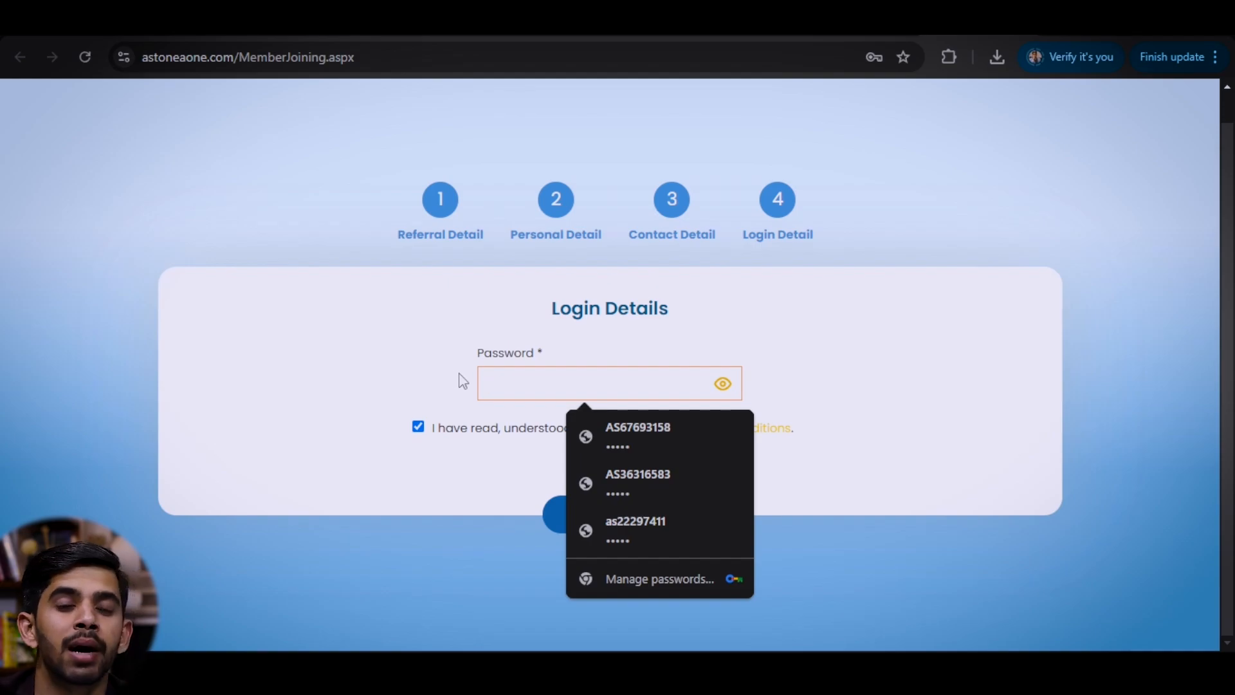
{"action": "type", "text": "•••"}
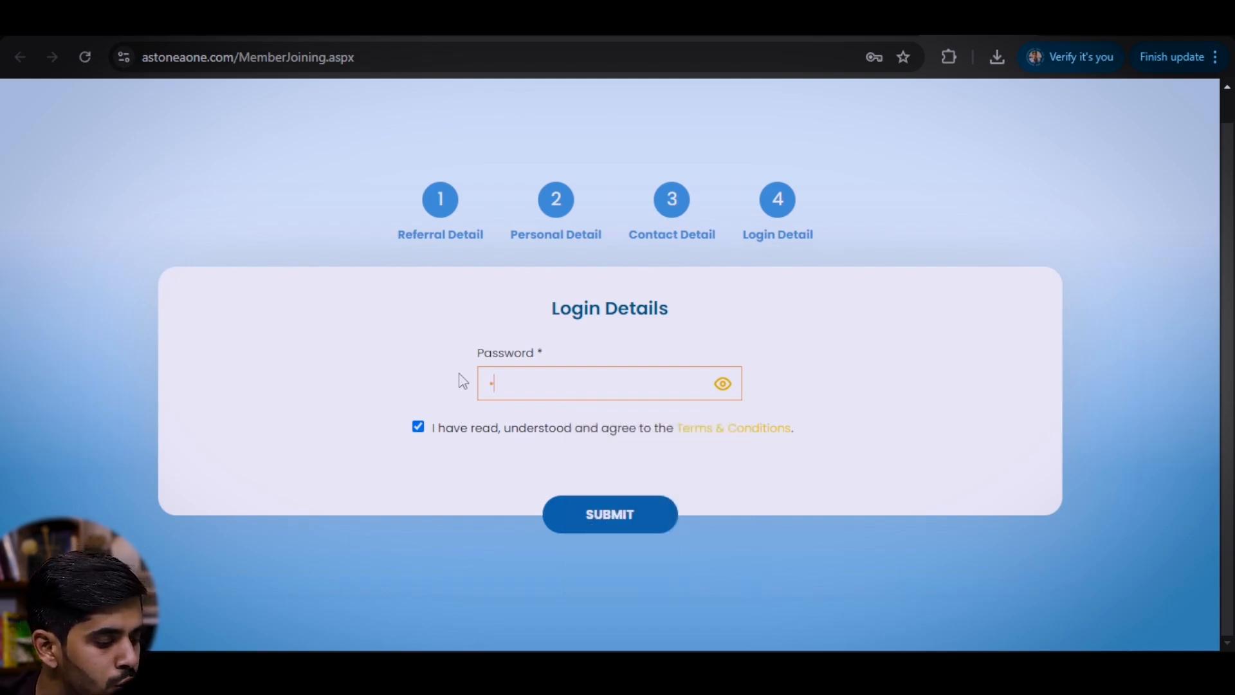
{"action": "type", "text": "•••••"}
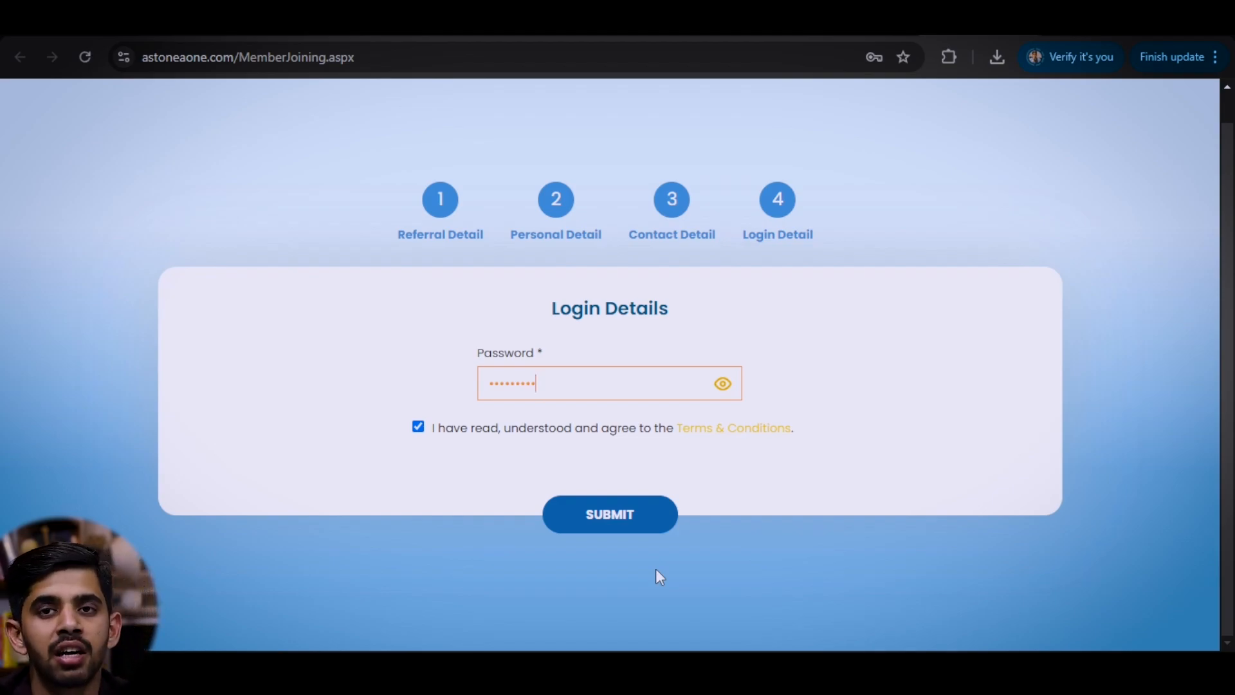
{"action": "left_click", "coordinate": [439, 201]}
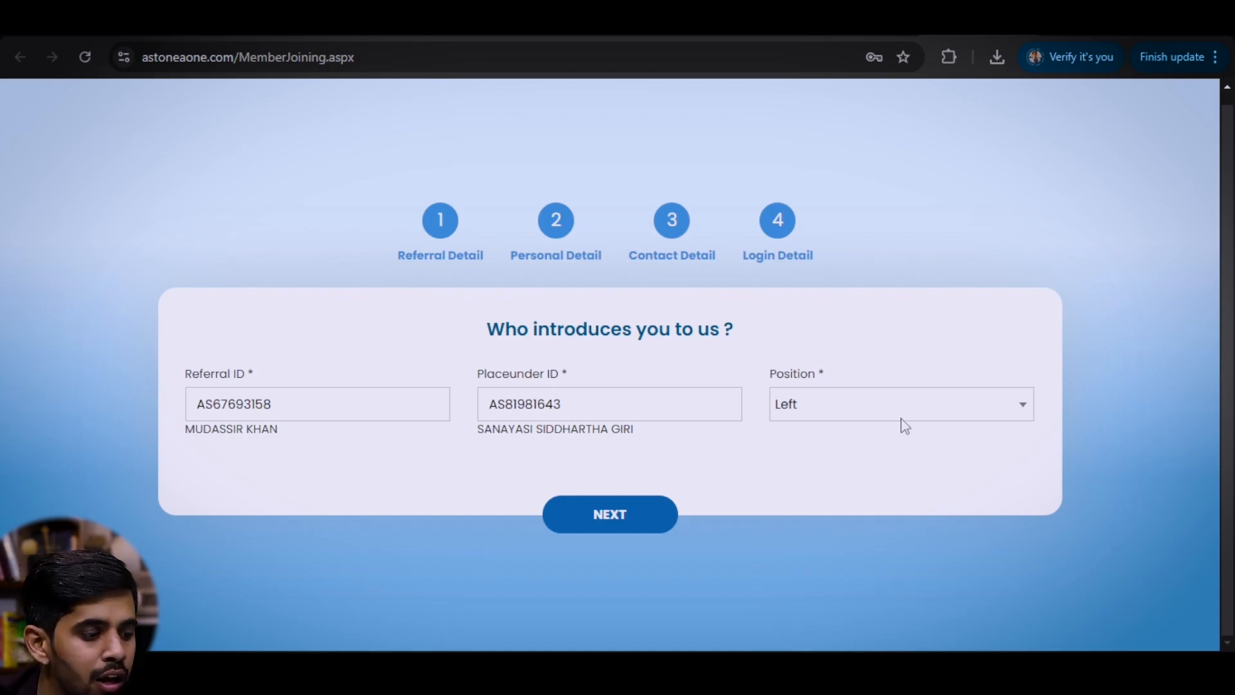
{"action": "left_click", "coordinate": [555, 226]}
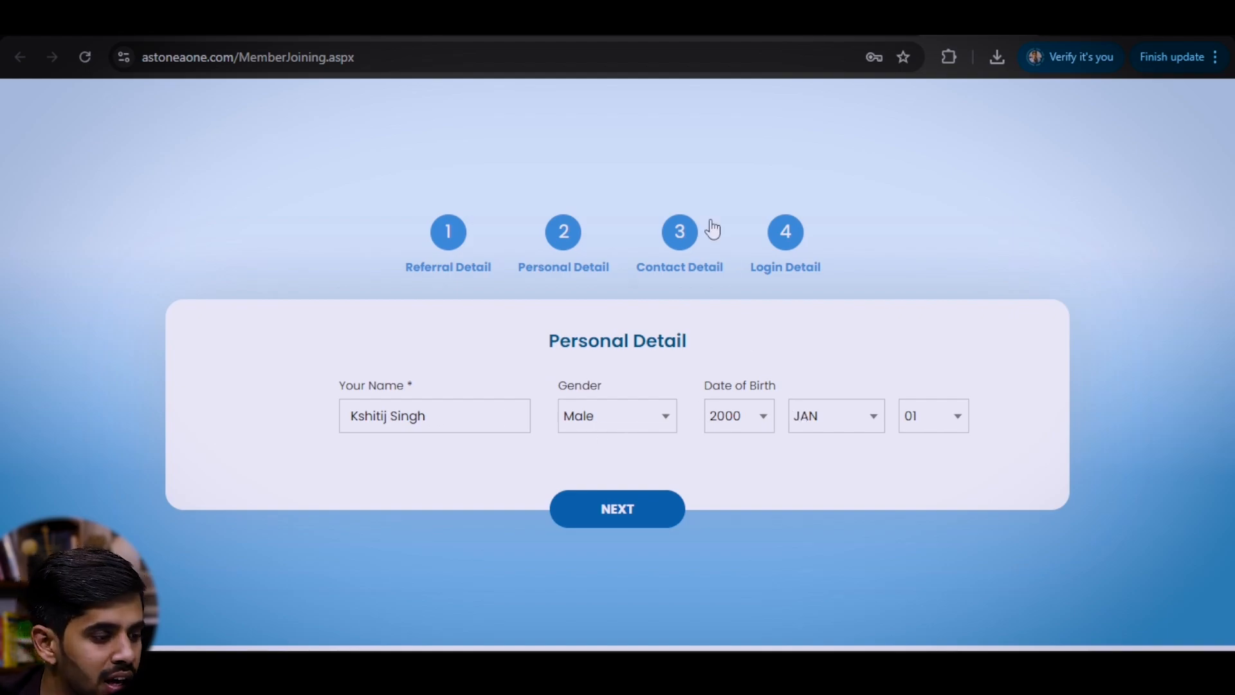
{"action": "left_click", "coordinate": [680, 235]}
{"action": "scroll", "coordinate": [408, 398], "scroll_direction": "down", "scroll_amount": 1}
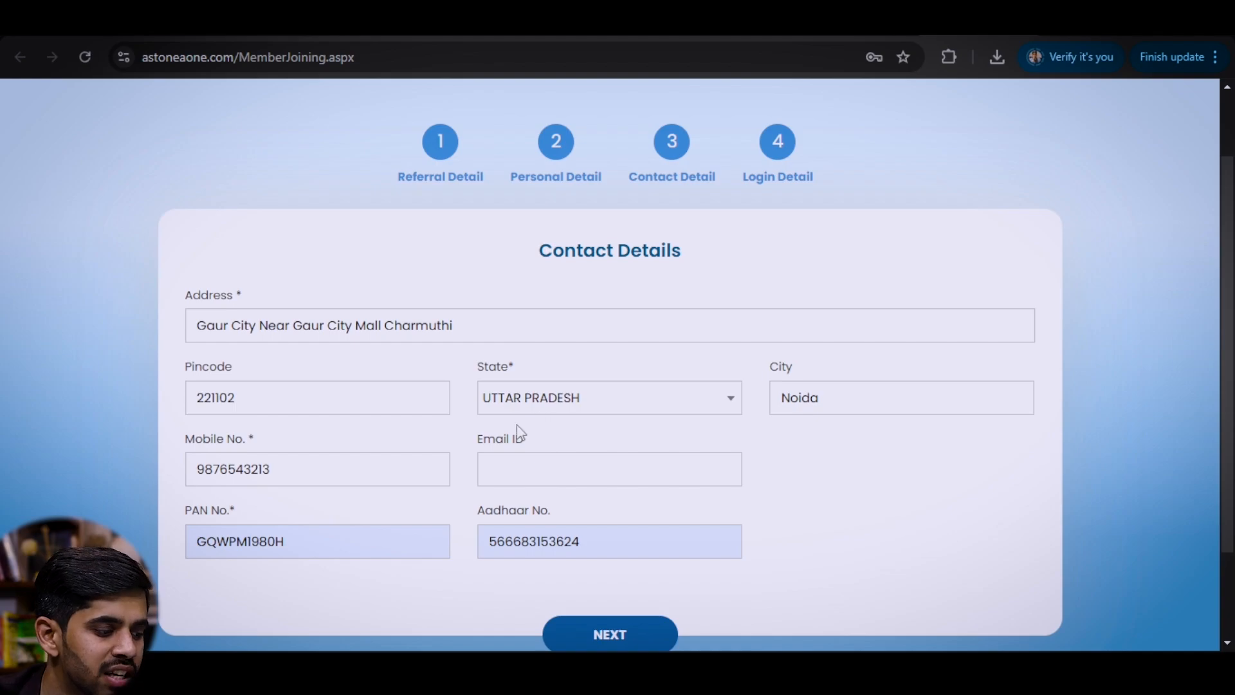
{"action": "left_click", "coordinate": [780, 144]}
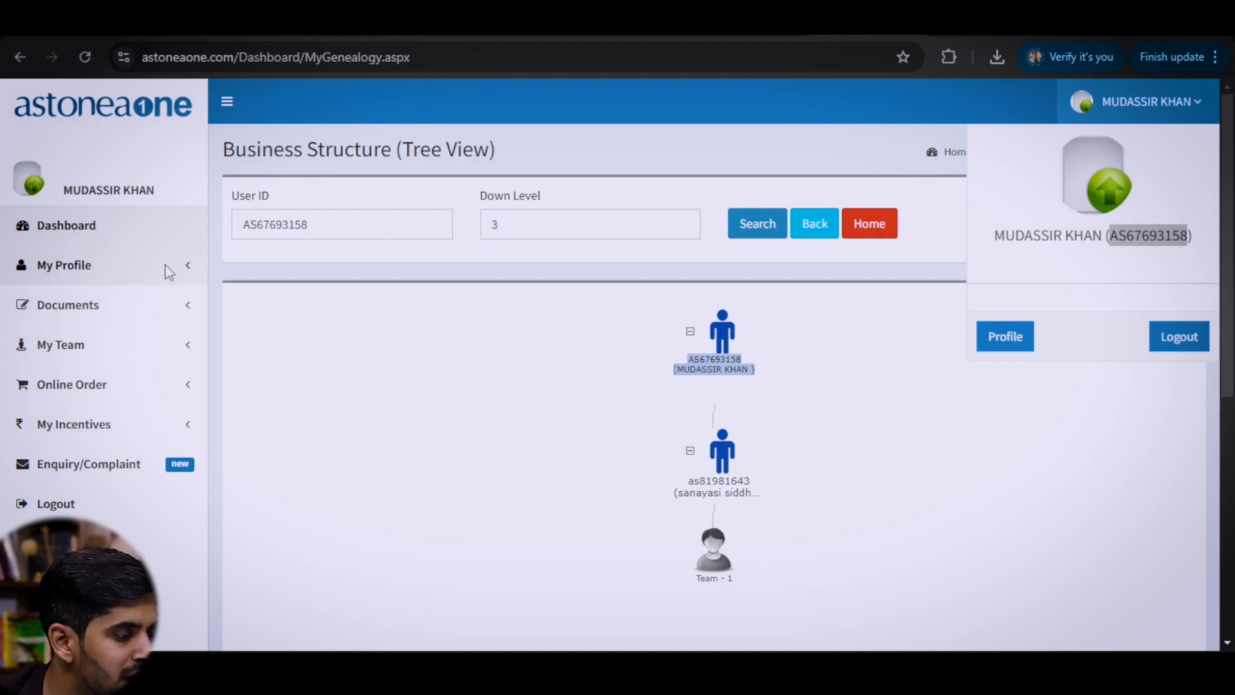
- Open the Welcome Letter under Documents and highlight the Distributor ID and member address
{"action": "left_click", "coordinate": [186, 305]}
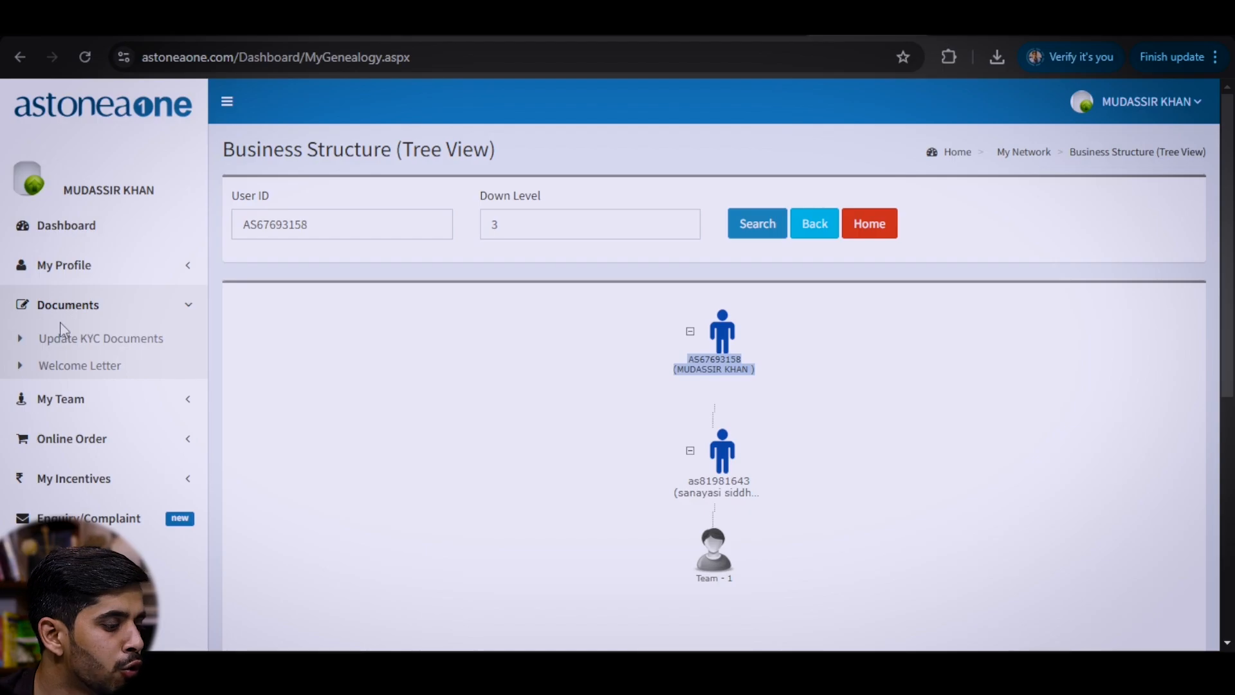
{"action": "left_click", "coordinate": [83, 371]}
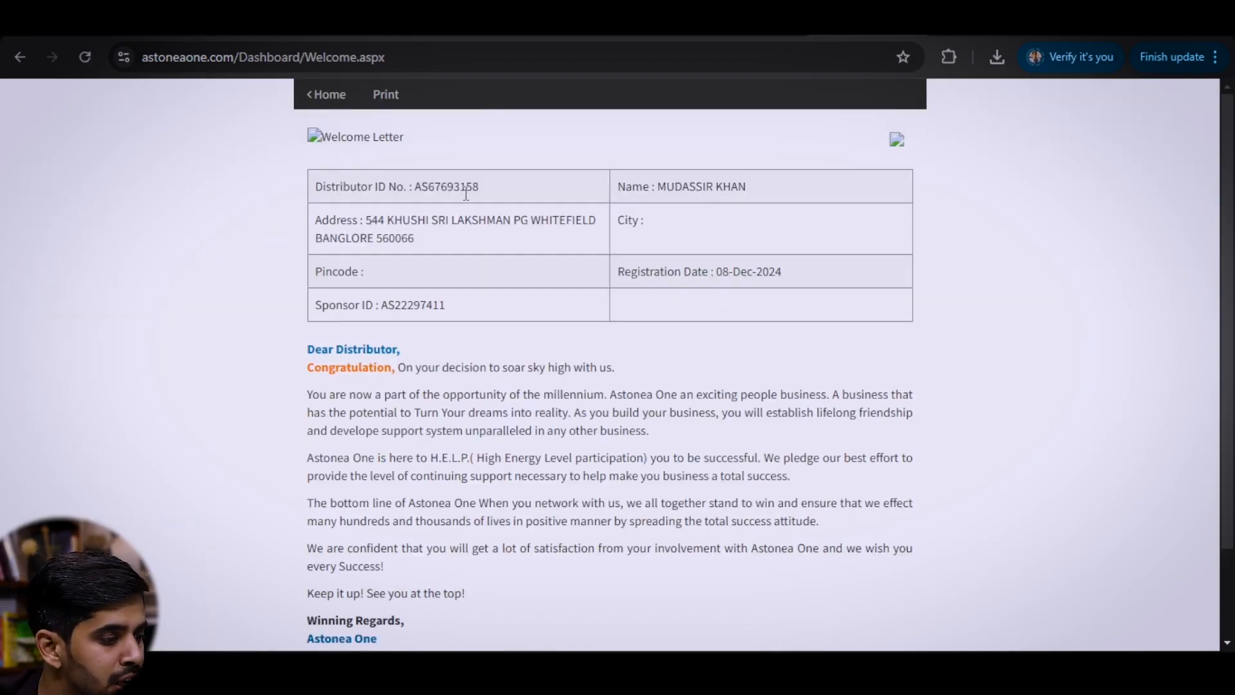
{"action": "left_click_drag", "start_coordinate": [413, 186], "coordinate": [496, 187]}
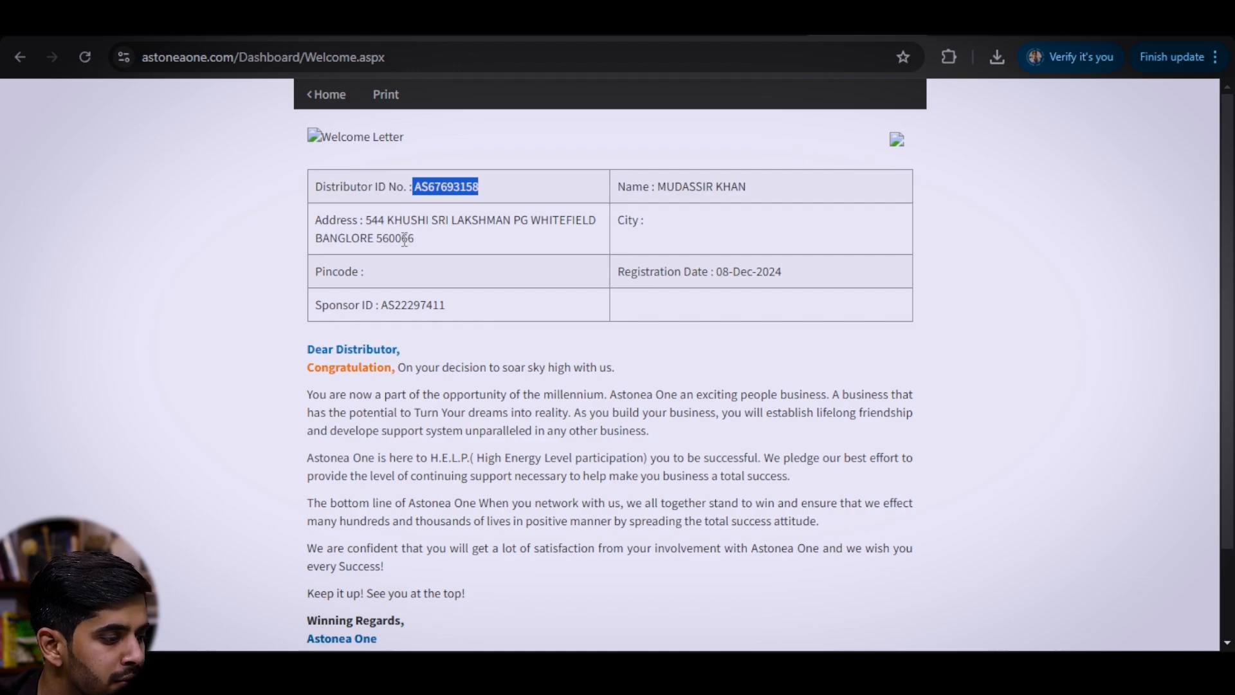
{"action": "left_click_drag", "start_coordinate": [415, 238], "coordinate": [366, 221]}
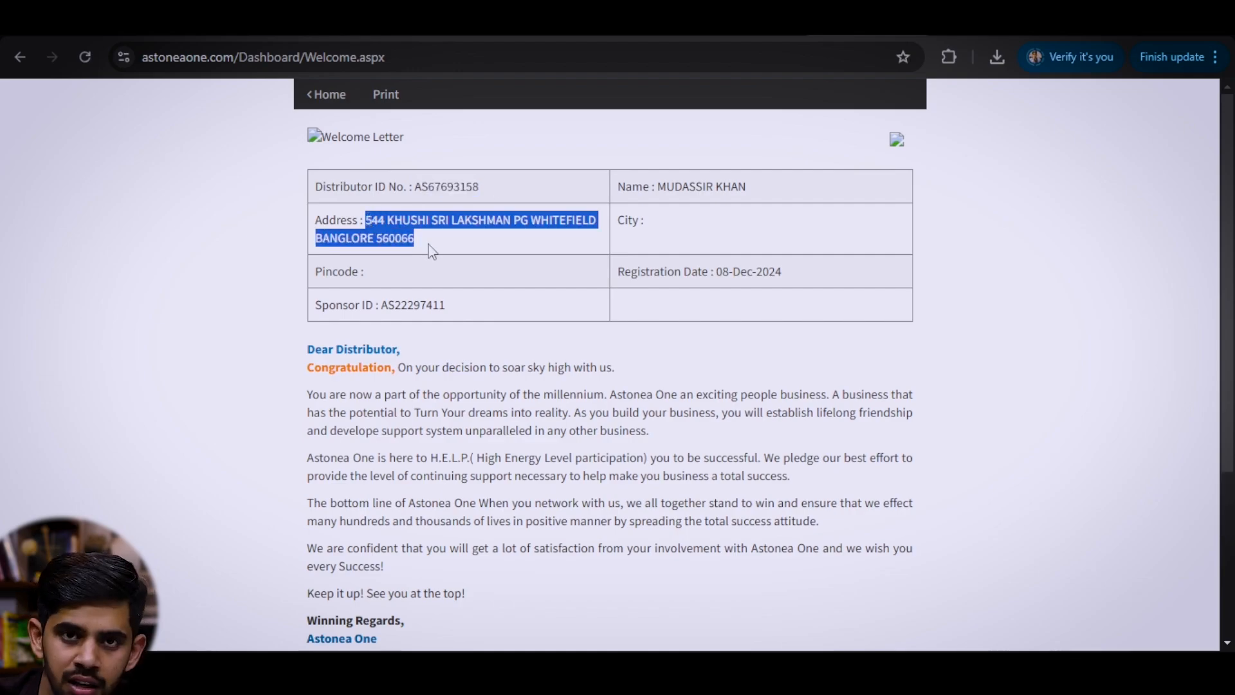